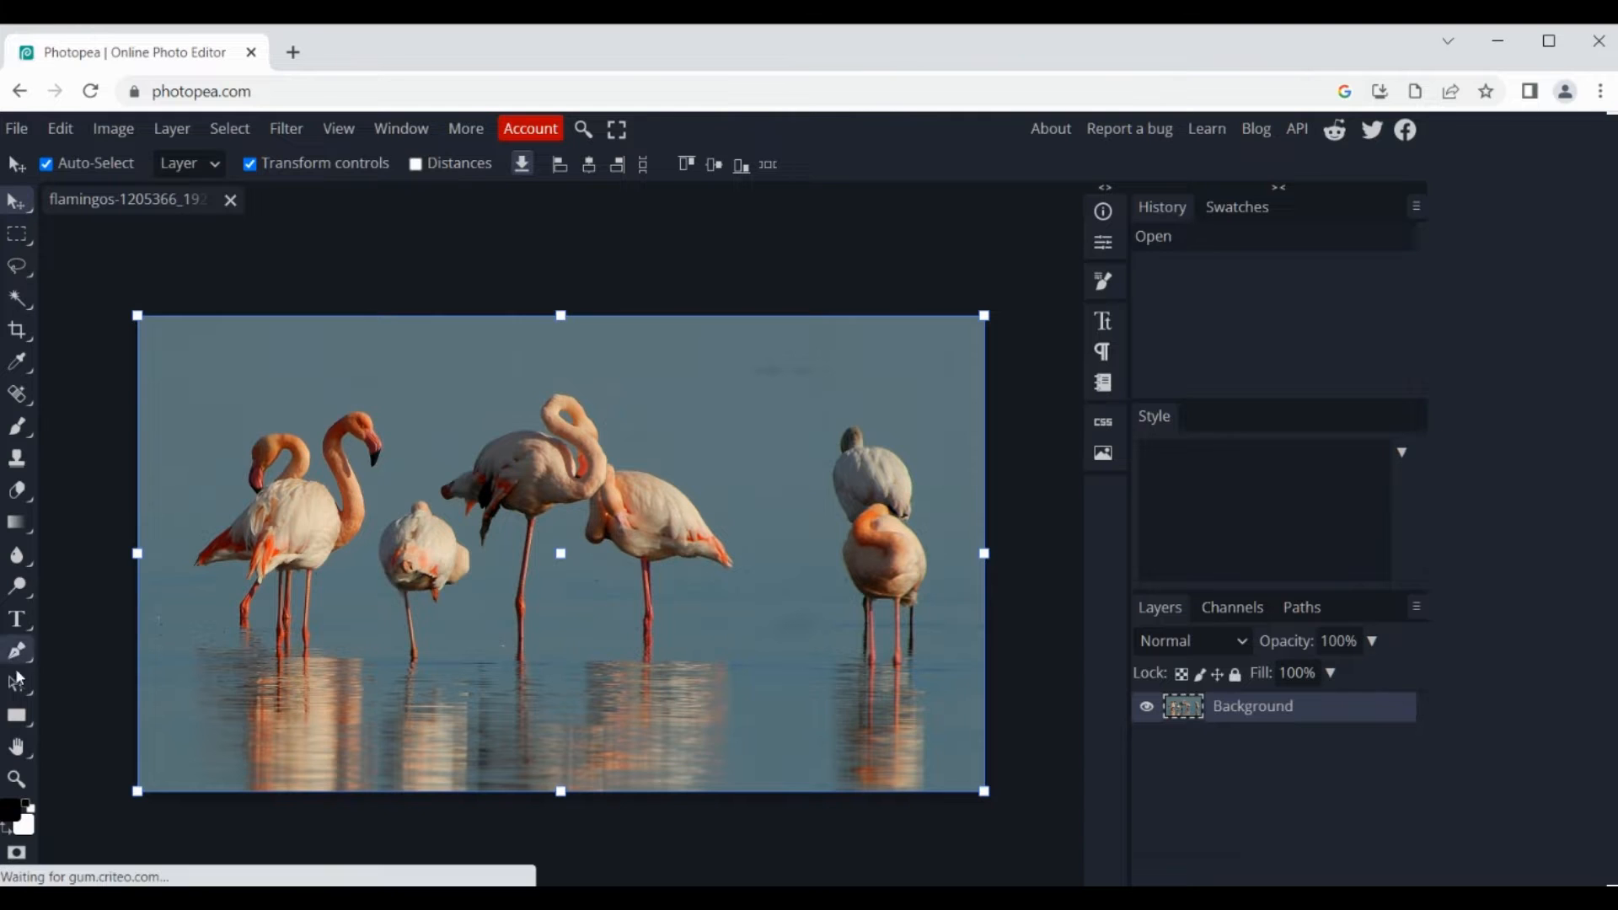
Step: Enable a Gradient Overlay in the Background layer's blending options
{"action": "left_click", "coordinate": [17, 779]}
{"action": "left_click", "coordinate": [561, 556]}
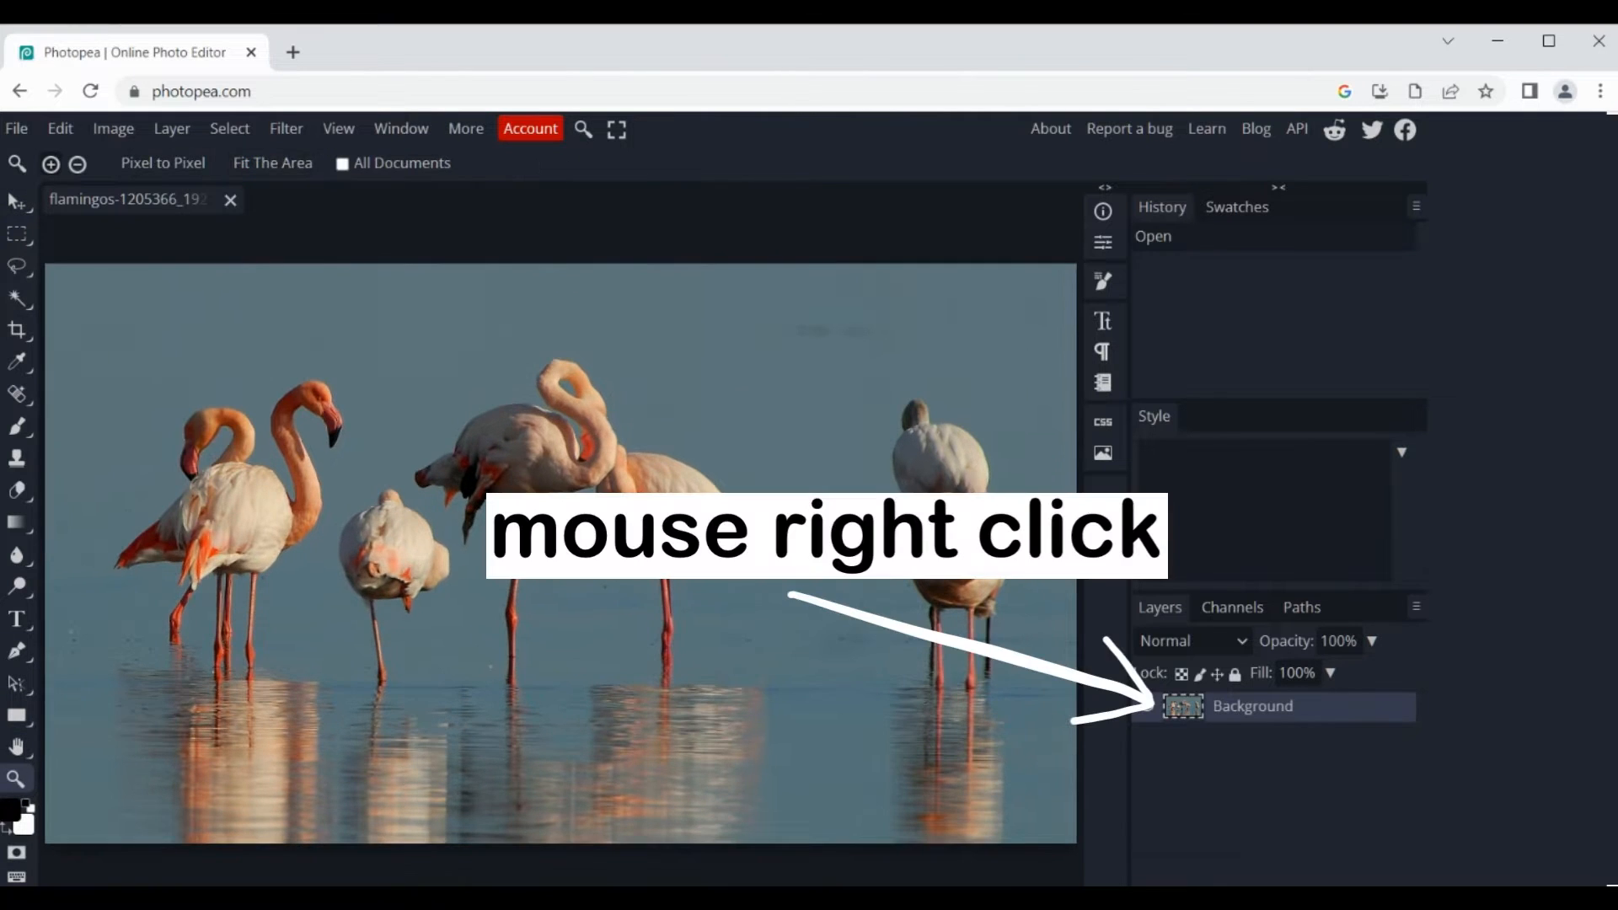
{"action": "right_click", "coordinate": [1249, 714]}
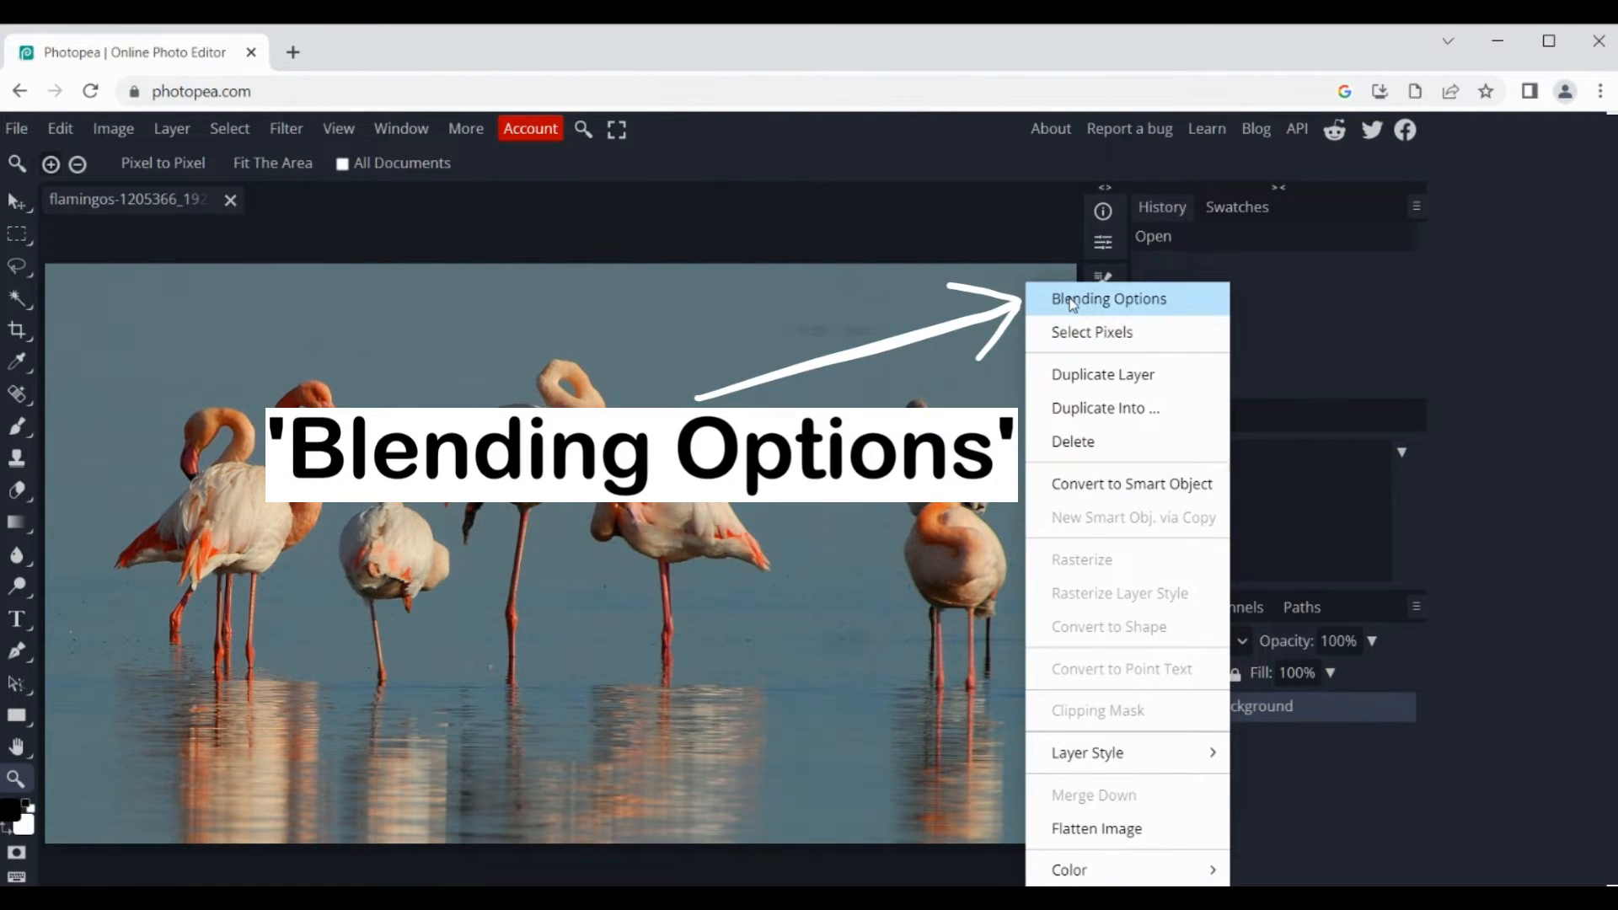
{"action": "left_click", "coordinate": [1075, 296]}
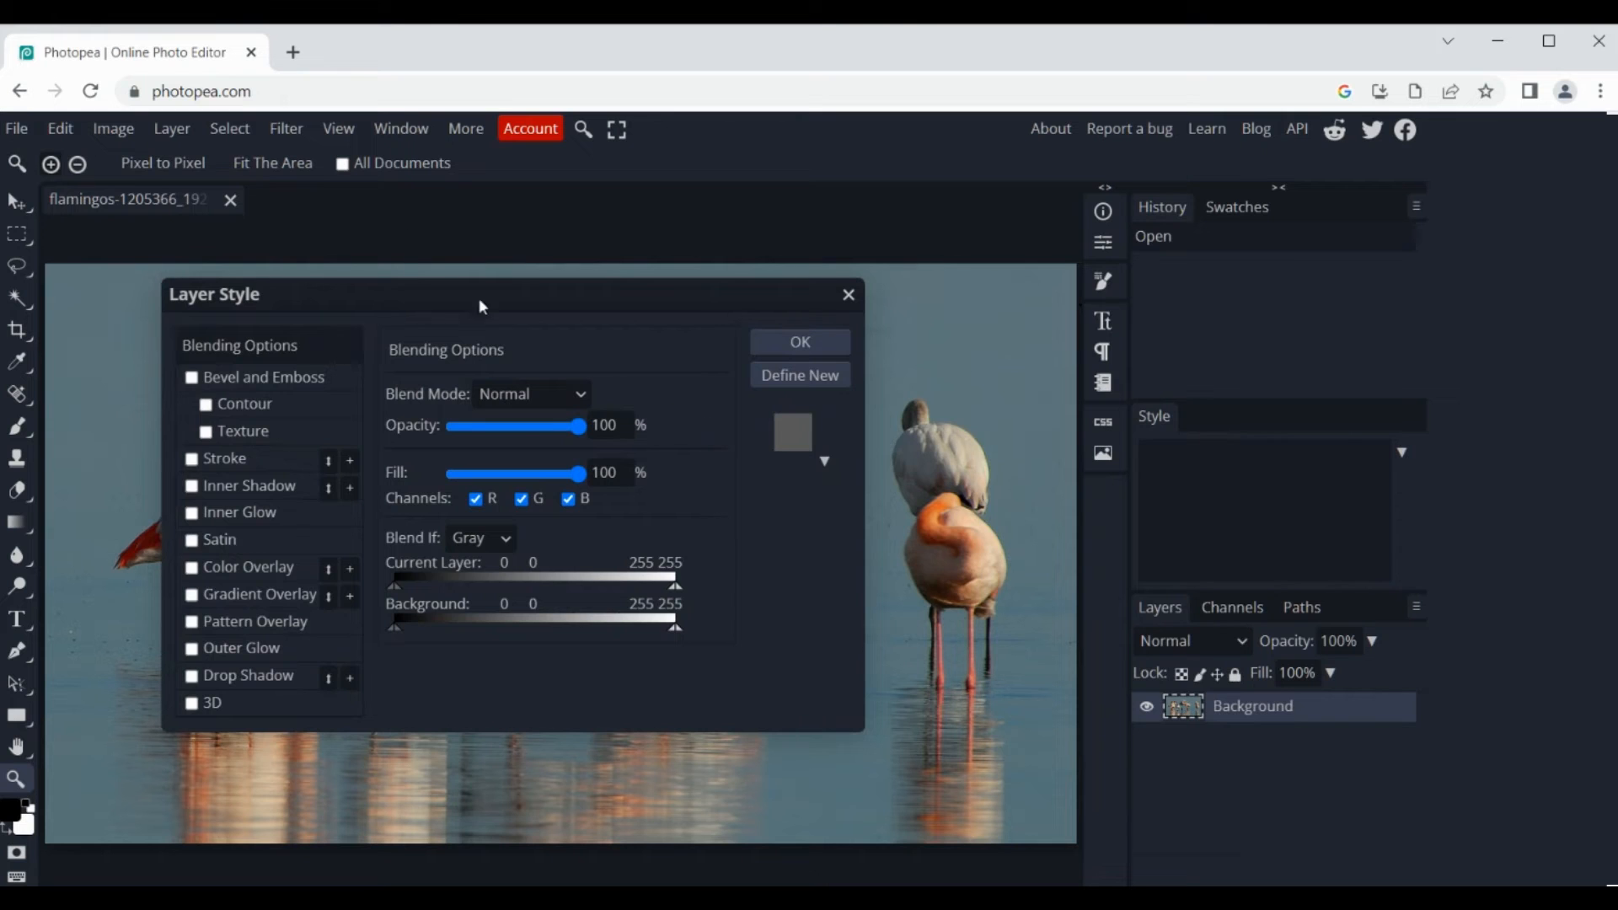
{"action": "left_click_drag", "start_coordinate": [482, 306], "coordinate": [1155, 195]}
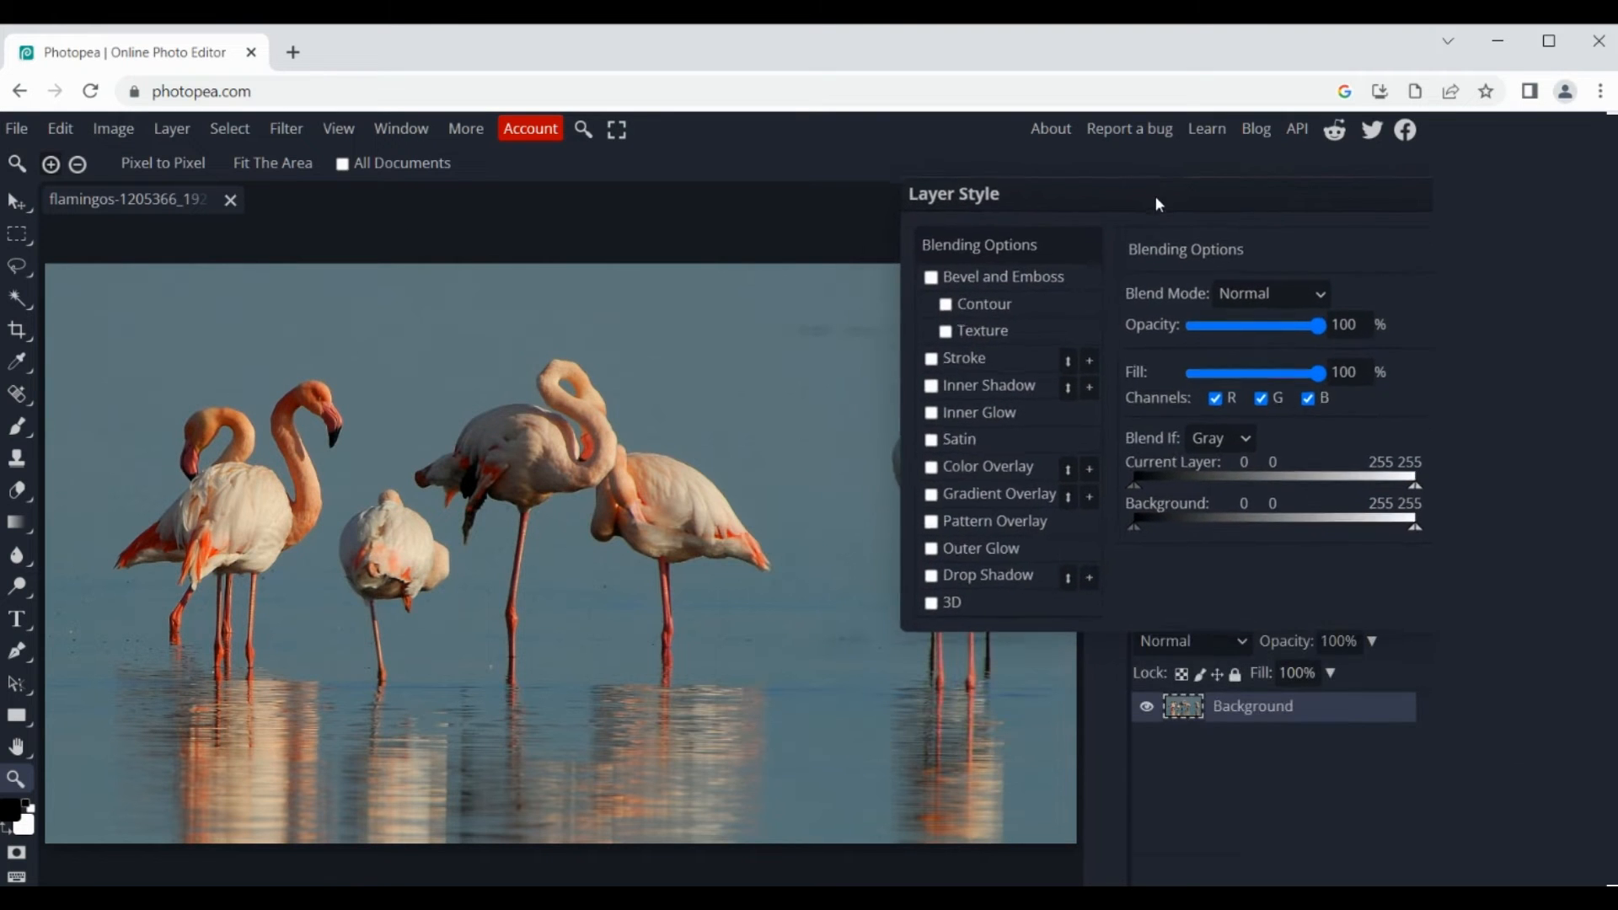
{"action": "left_click", "coordinate": [973, 494]}
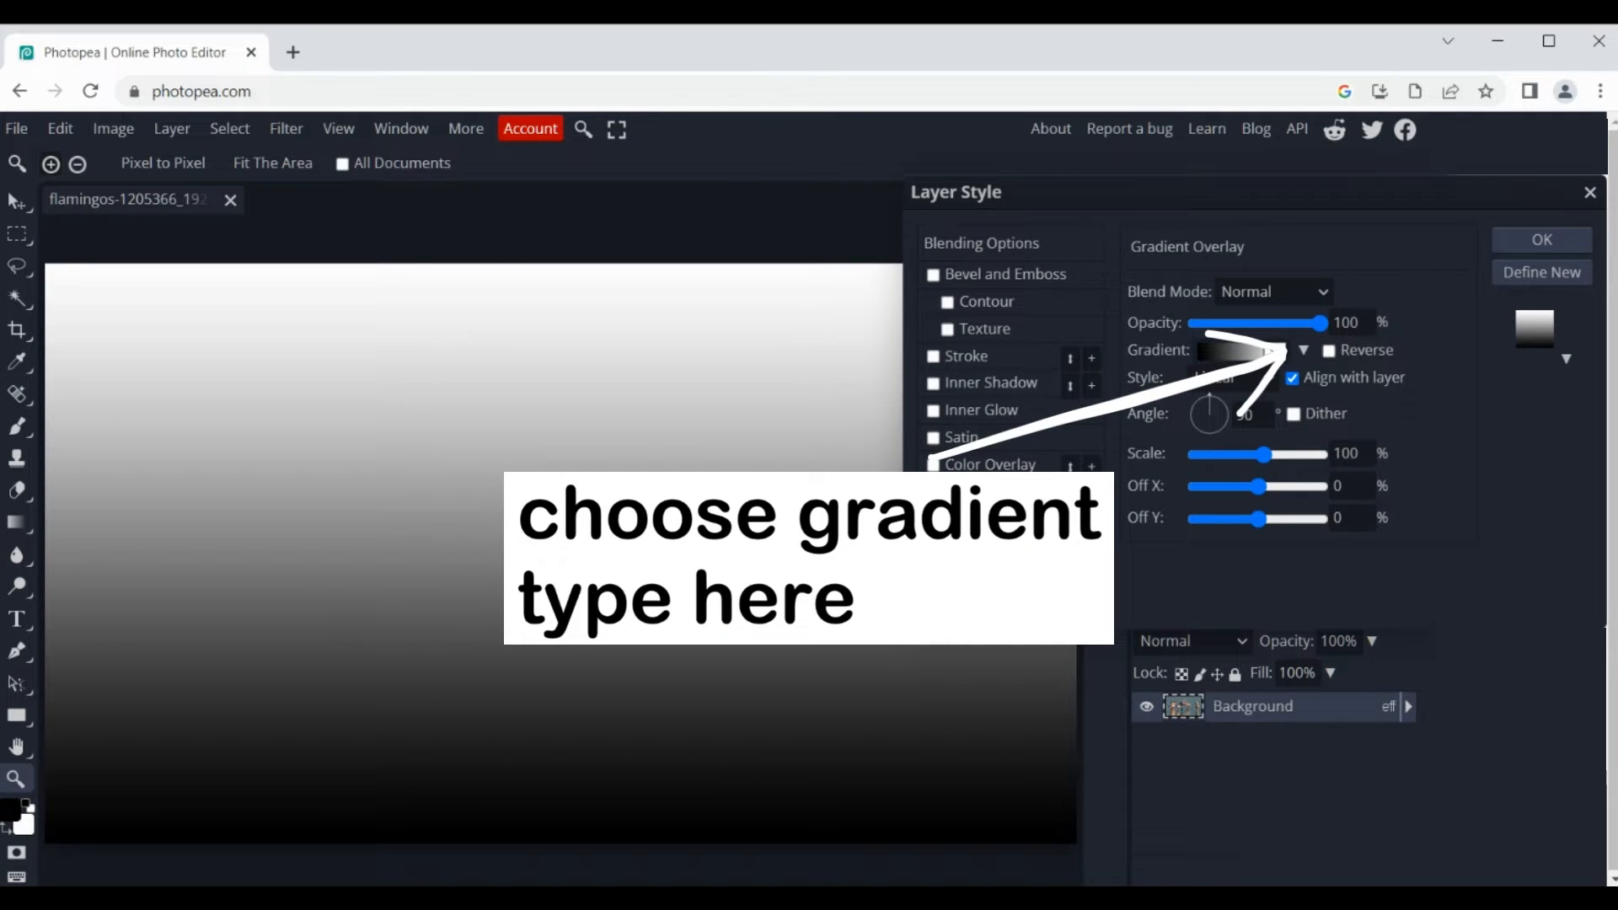
Step: Edit the overlay's gradient and set its starting color stop at 0% to dark blue #14098c
{"action": "left_click", "coordinate": [1304, 350]}
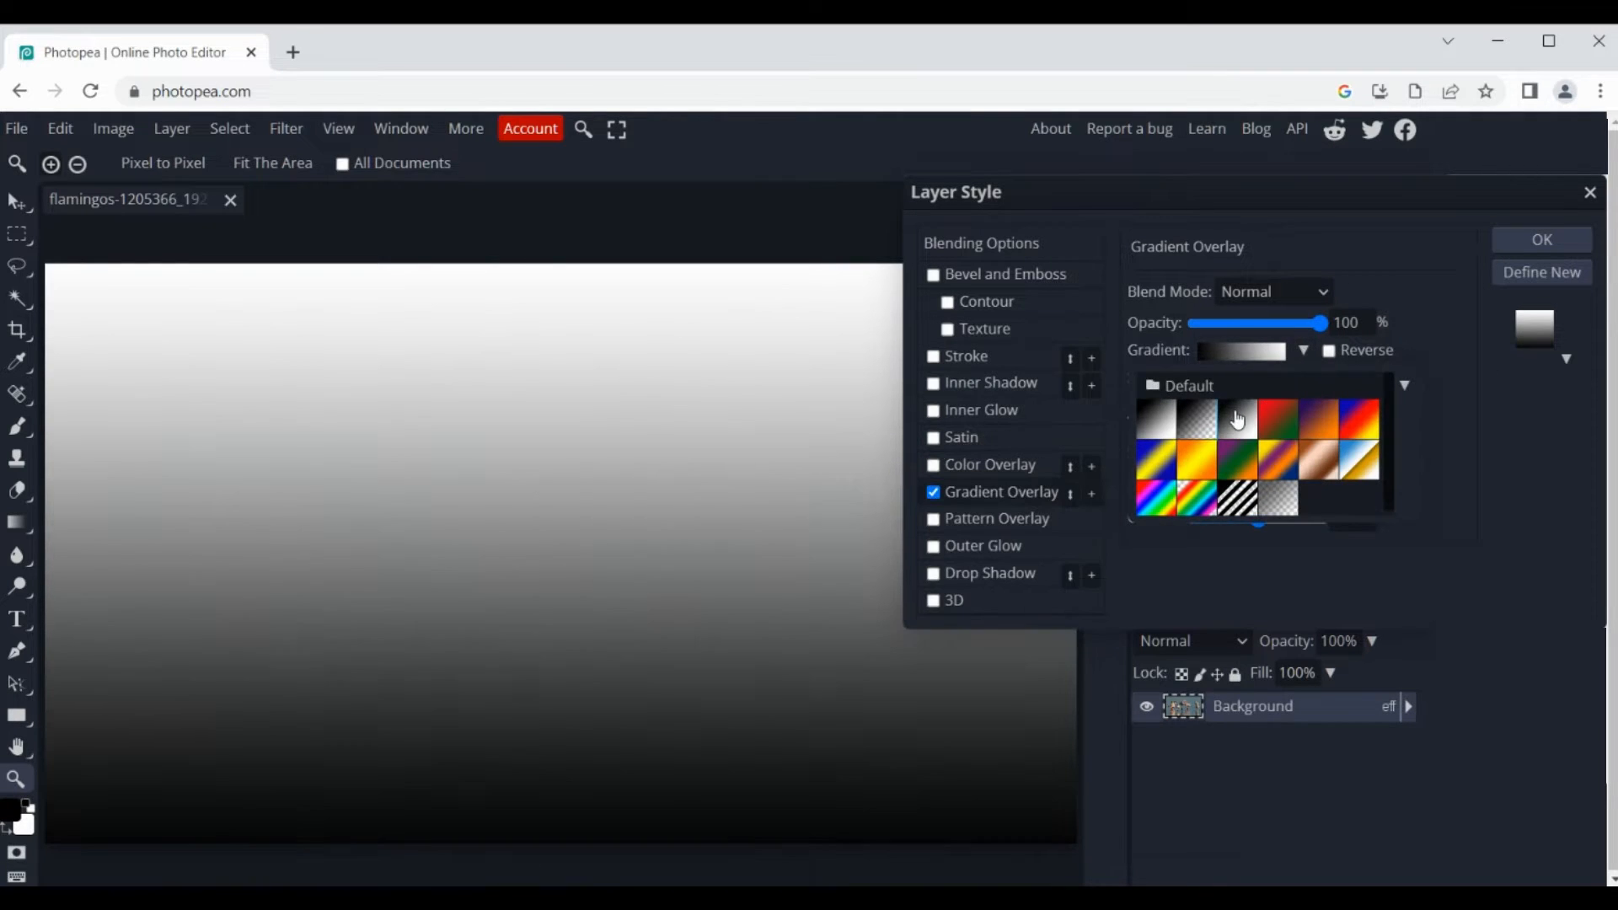
{"action": "left_click", "coordinate": [1260, 361]}
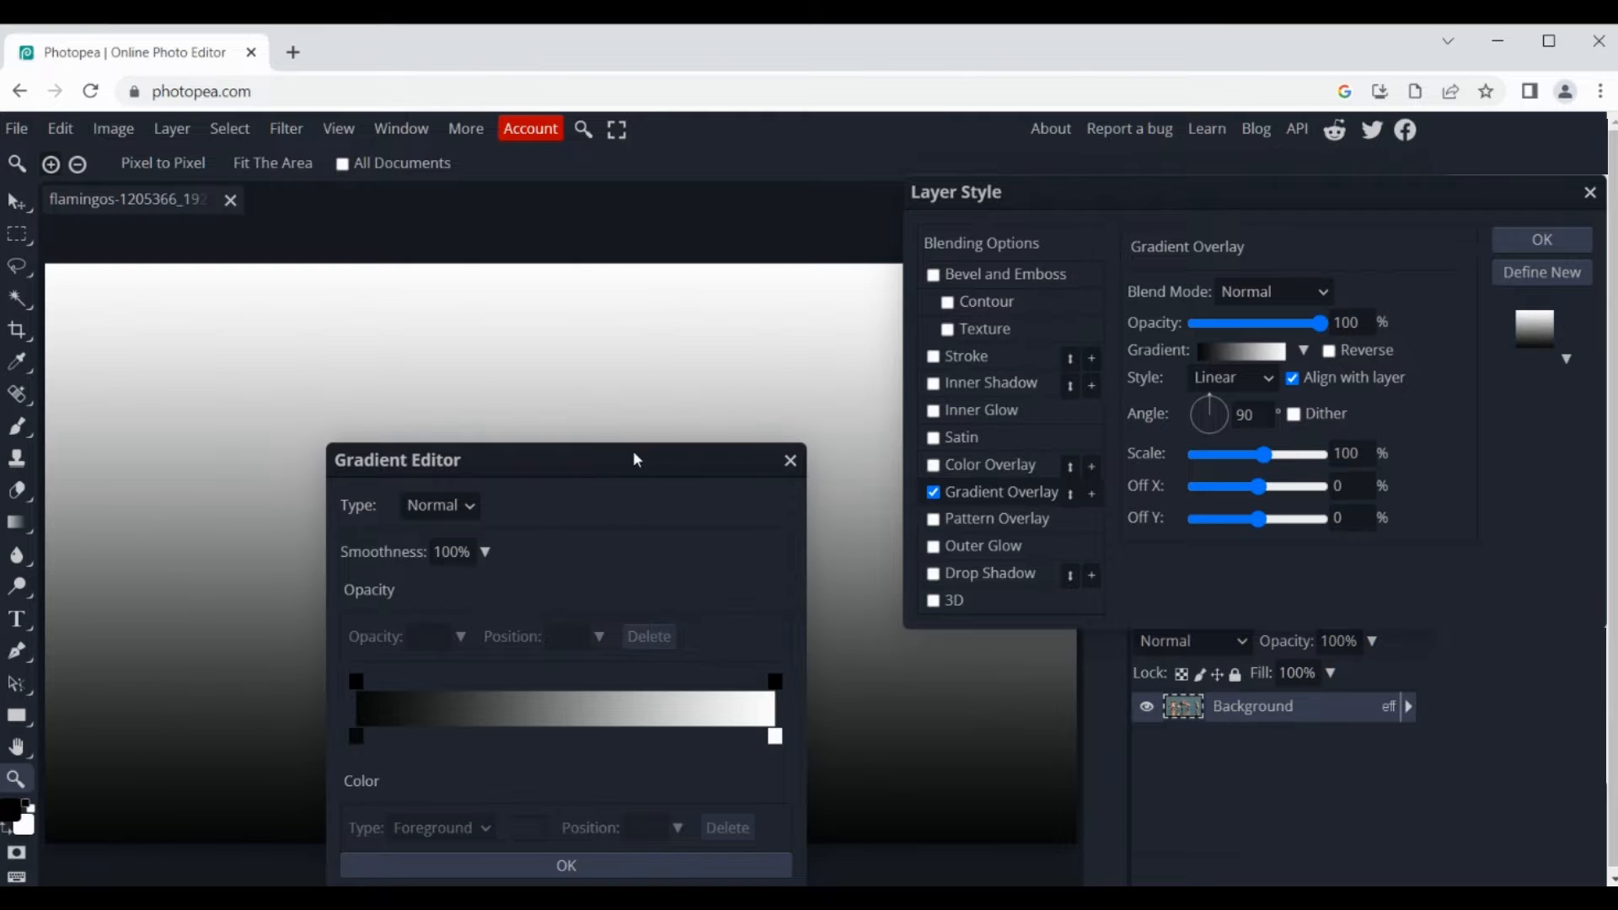
{"action": "left_click_drag", "start_coordinate": [635, 459], "coordinate": [908, 245]}
{"action": "left_click", "coordinate": [627, 523]}
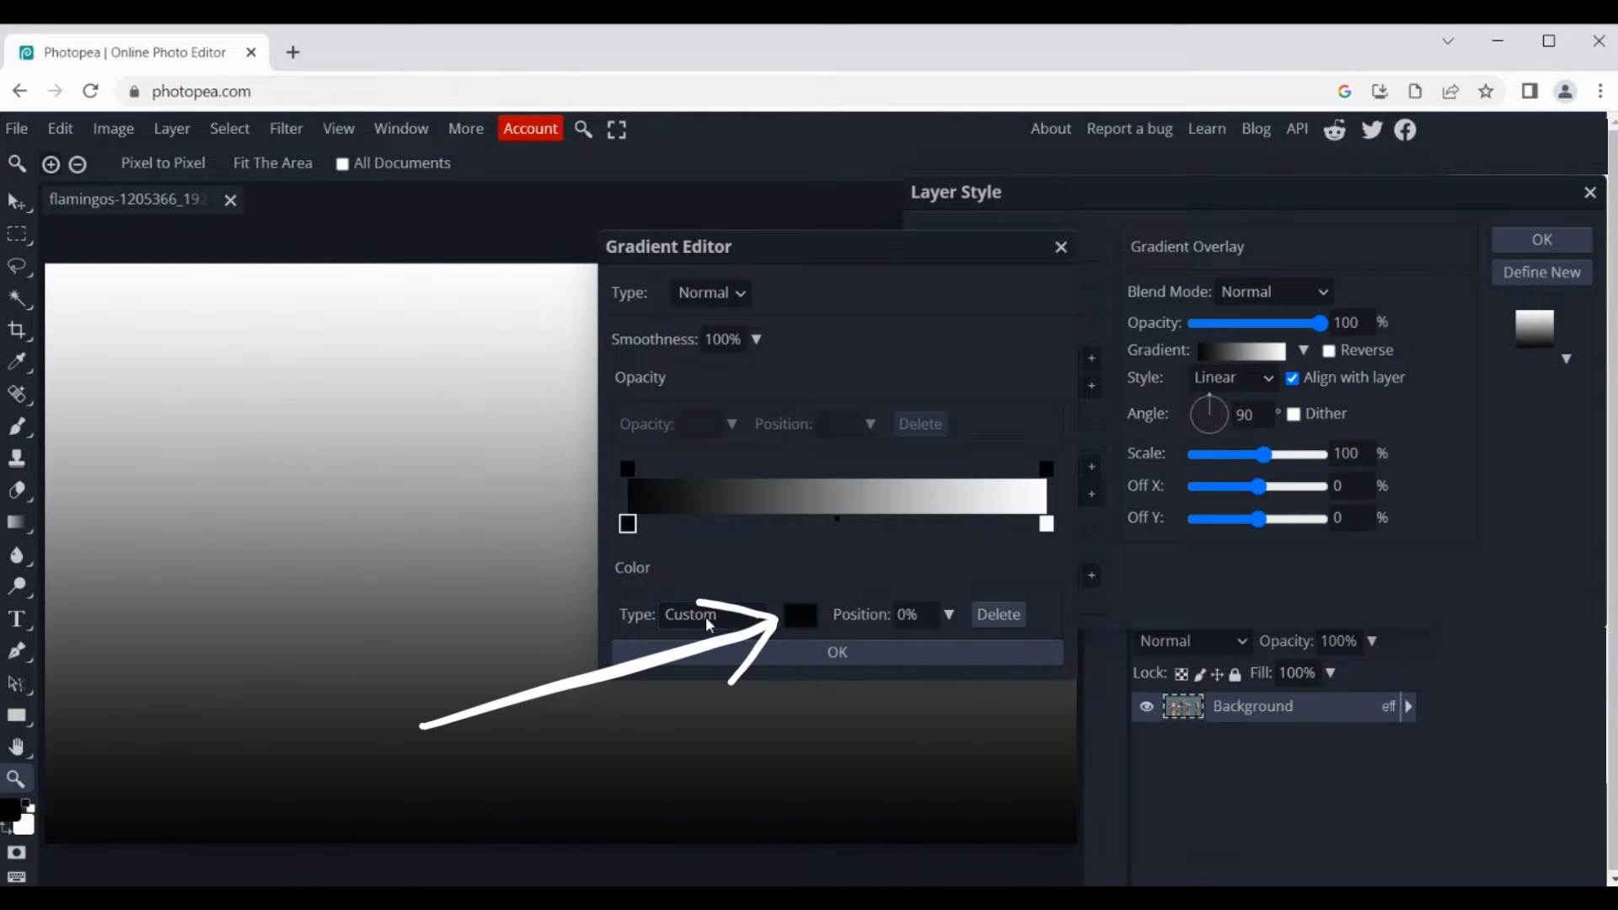
{"action": "left_click", "coordinate": [800, 615]}
{"action": "left_click", "coordinate": [423, 434]}
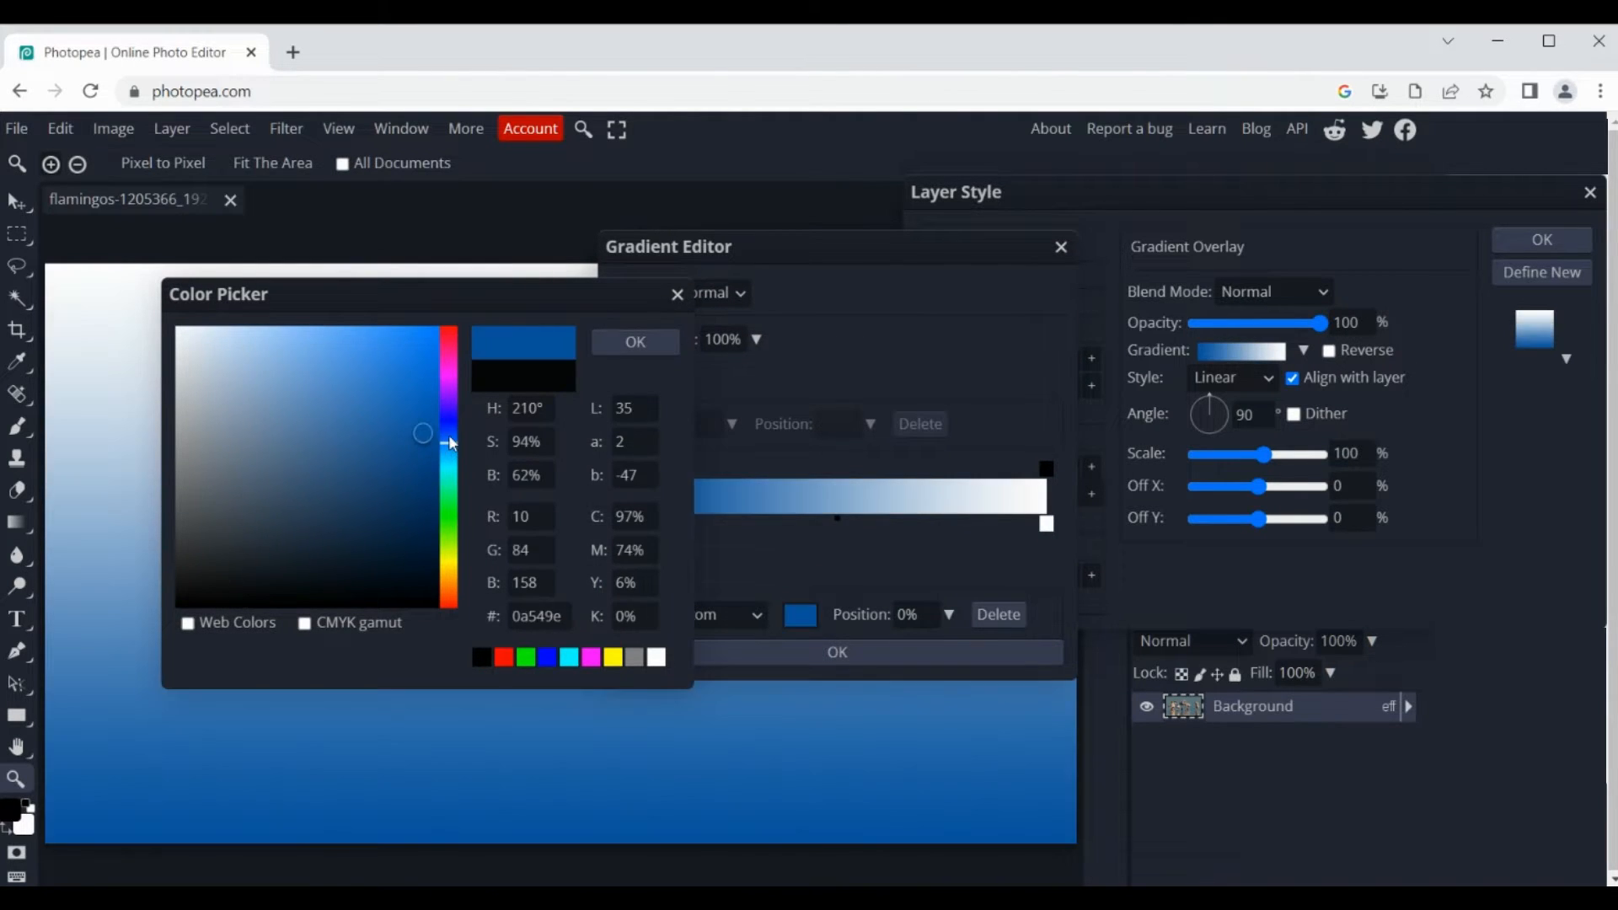
{"action": "left_click_drag", "start_coordinate": [448, 436], "coordinate": [448, 416]}
{"action": "left_click", "coordinate": [422, 453]}
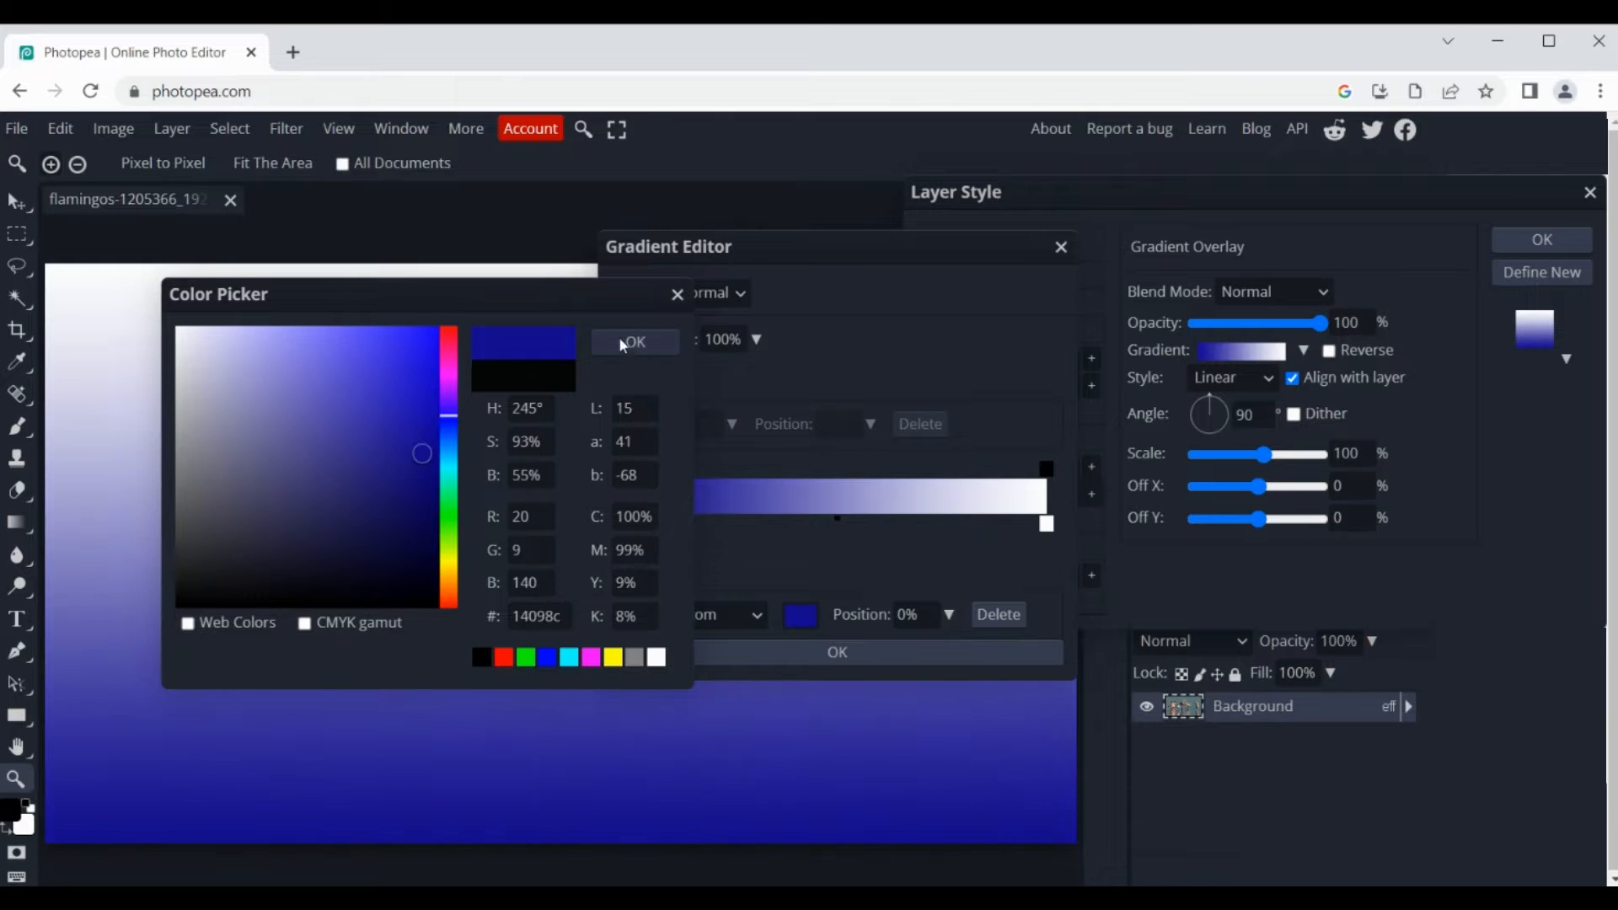
{"action": "left_click", "coordinate": [624, 345]}
Step: Set the gradient's ending color stop at 100% to light green #40ff72 and accept the edited gradient
{"action": "left_click", "coordinate": [1046, 524]}
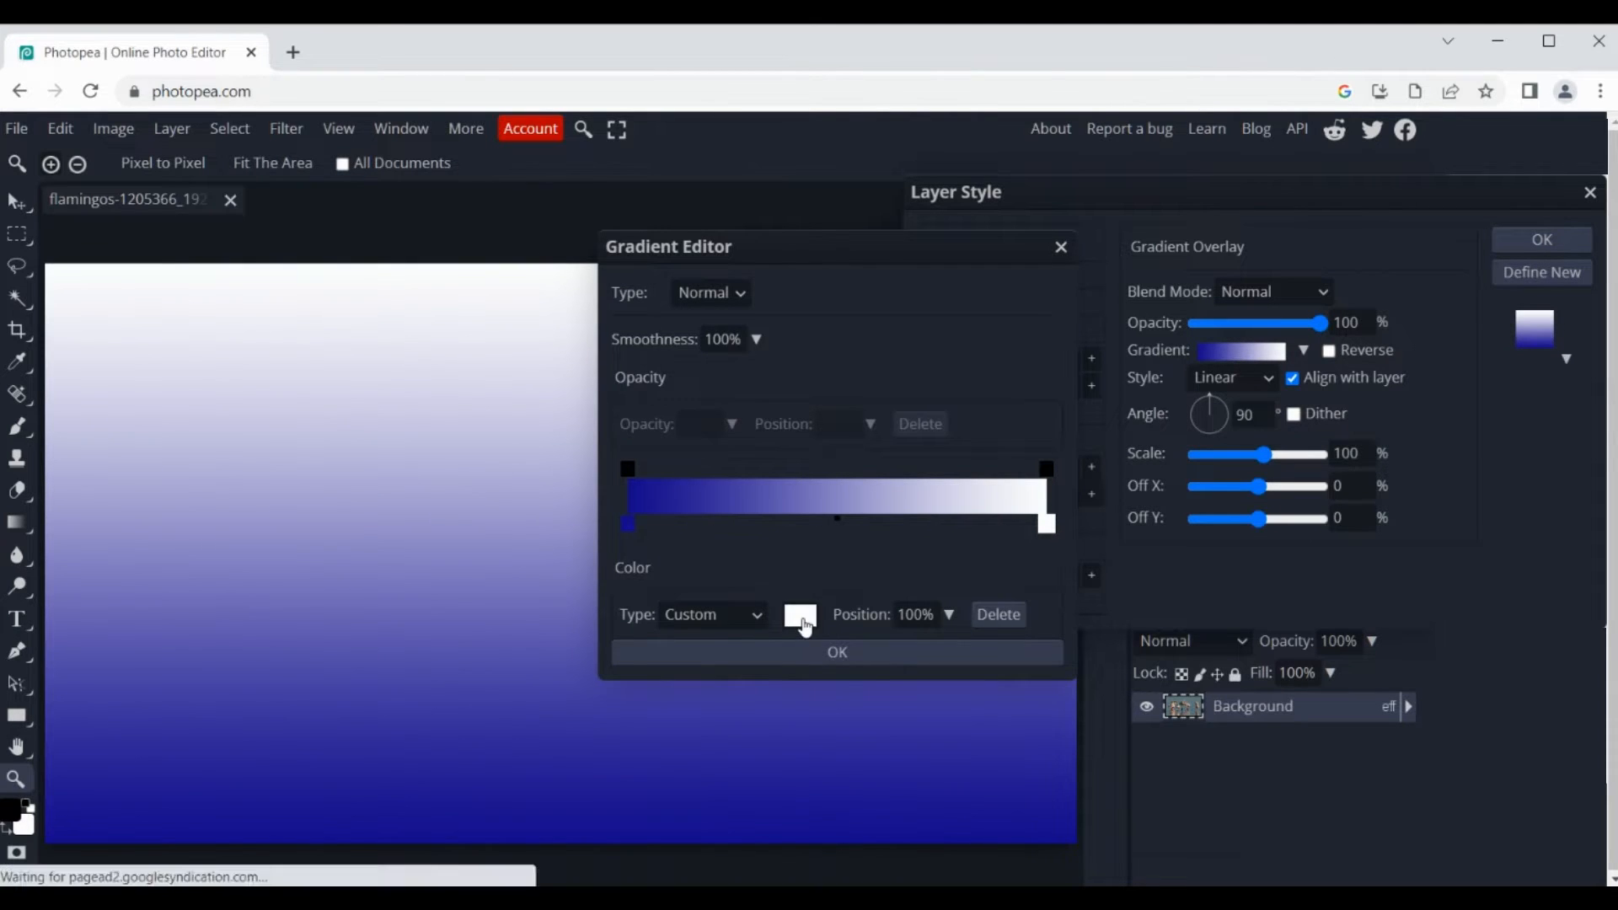
{"action": "left_click", "coordinate": [800, 615]}
{"action": "left_click", "coordinate": [450, 487]}
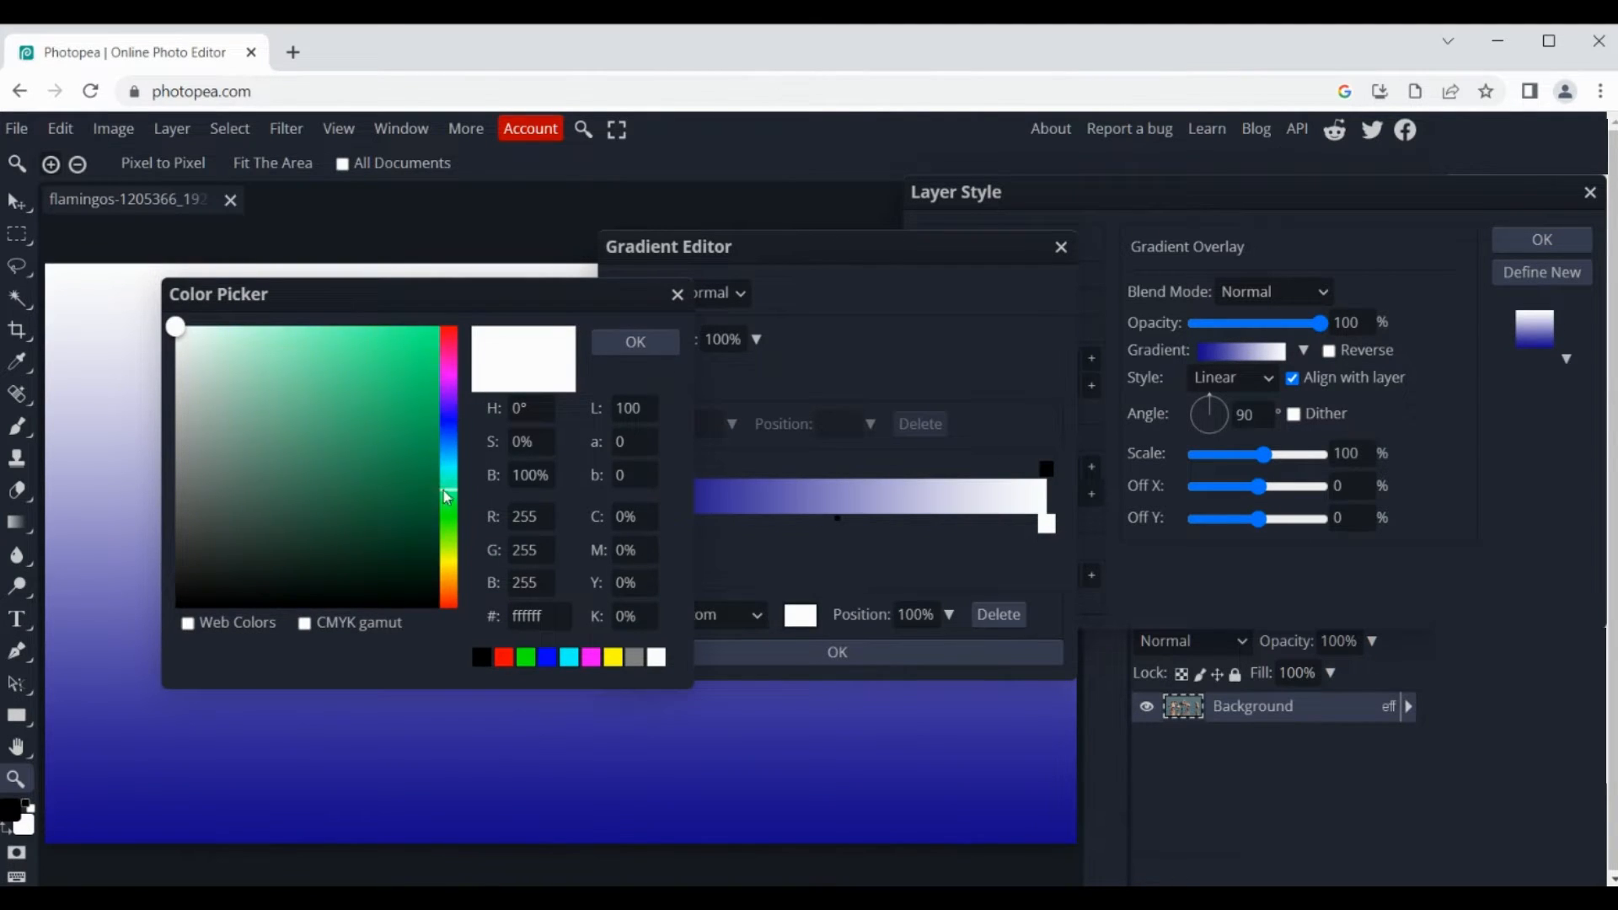
{"action": "left_click_drag", "start_coordinate": [358, 329], "coordinate": [373, 326]}
{"action": "left_click", "coordinate": [446, 502]}
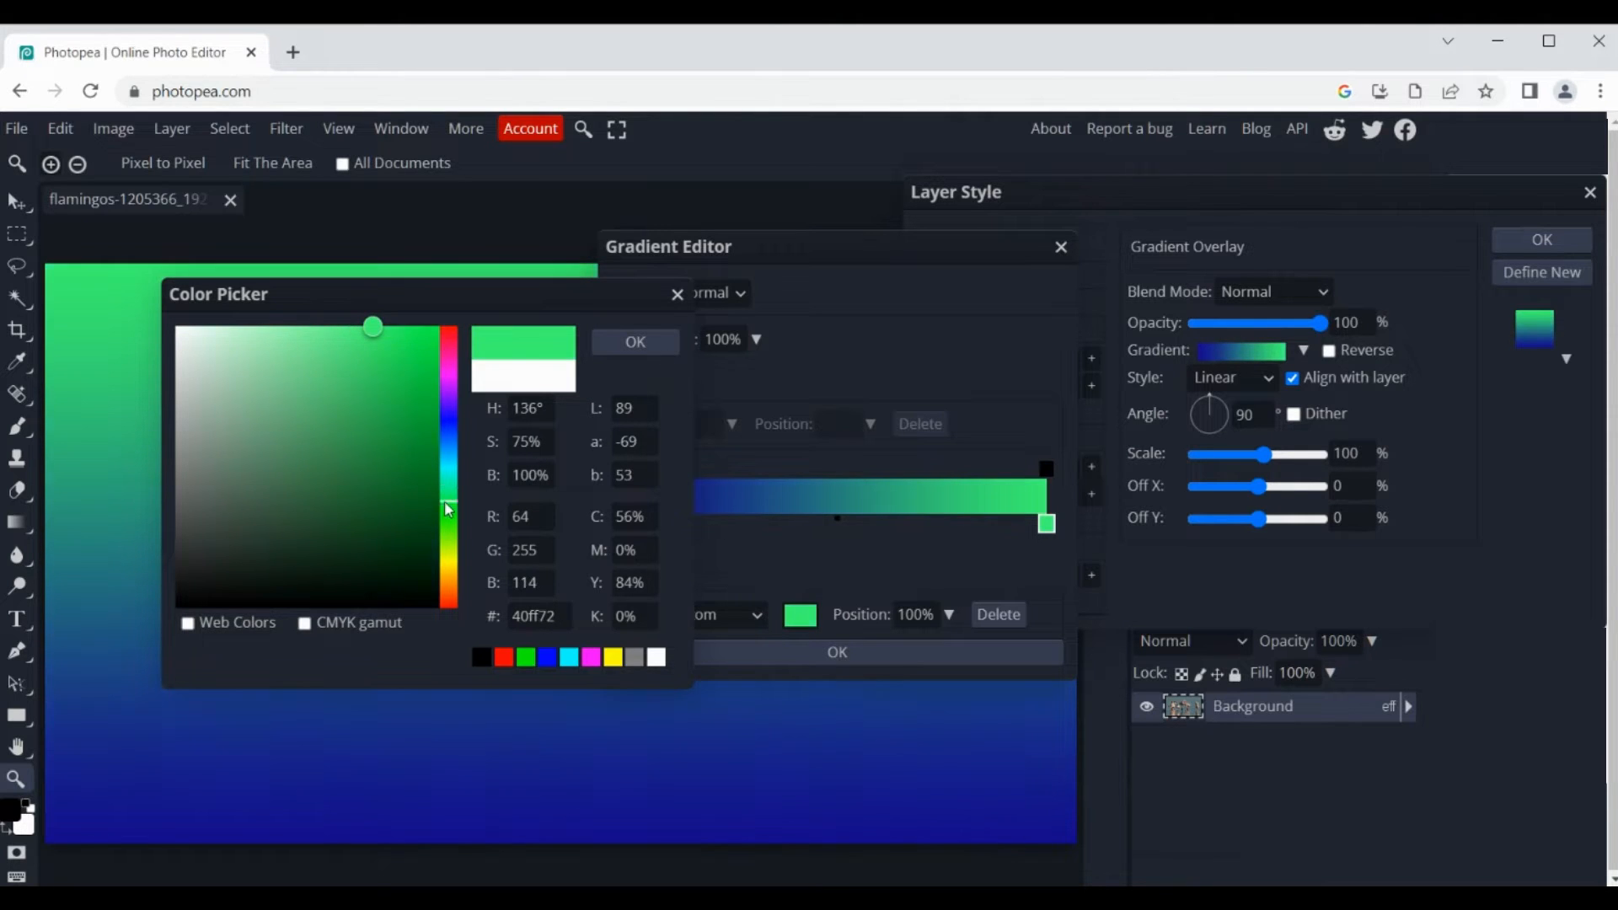
{"action": "left_click", "coordinate": [632, 343]}
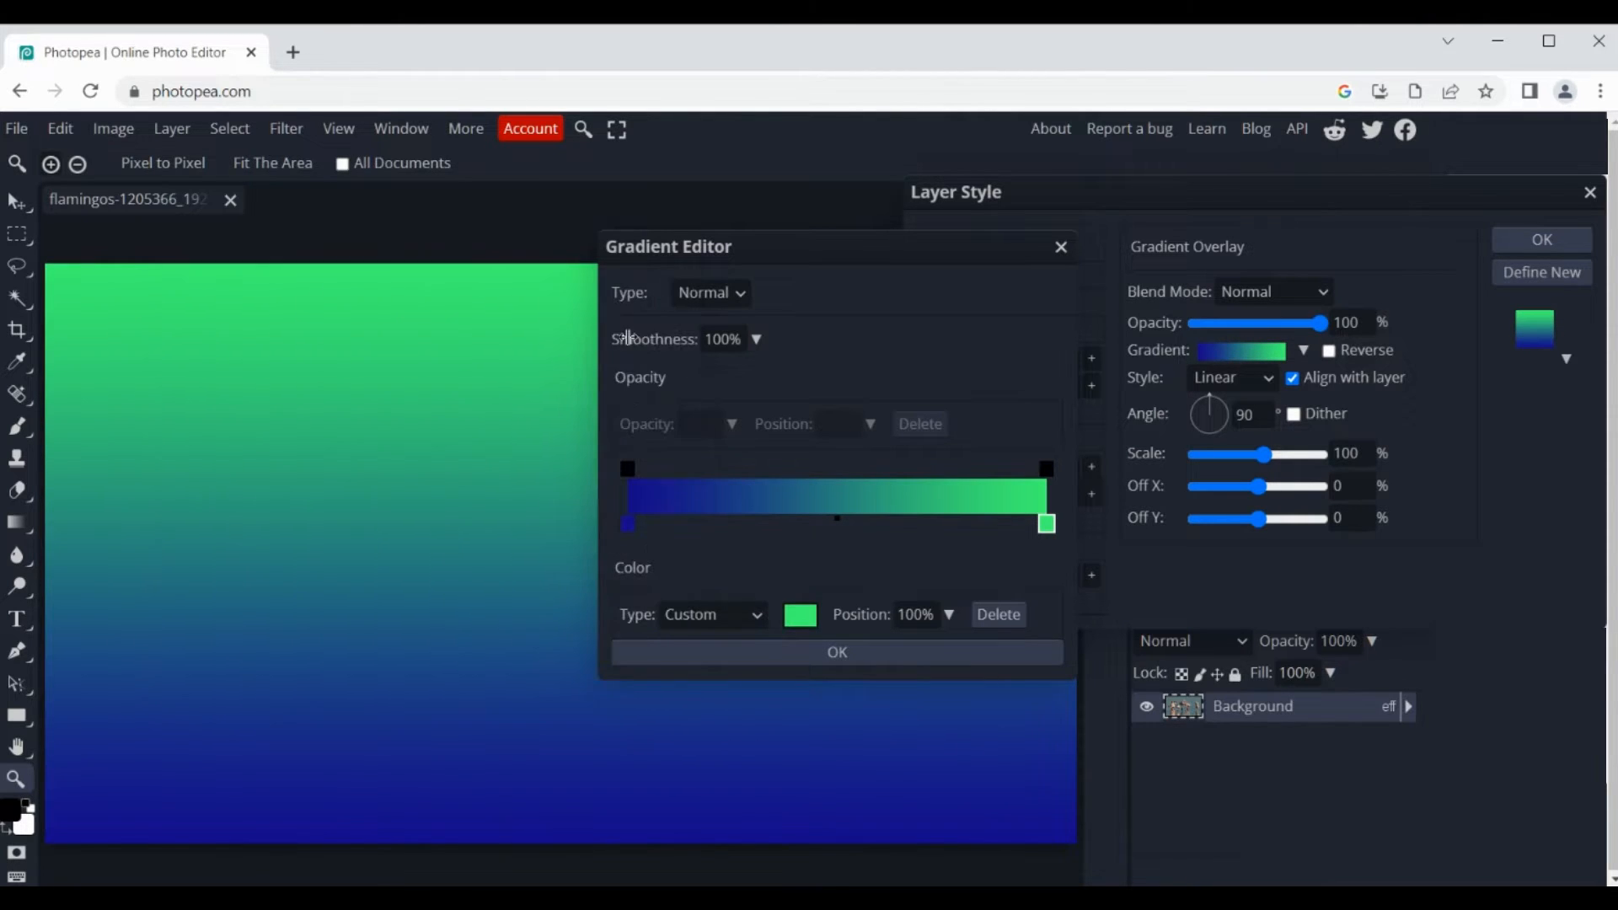
{"action": "left_click", "coordinate": [895, 652]}
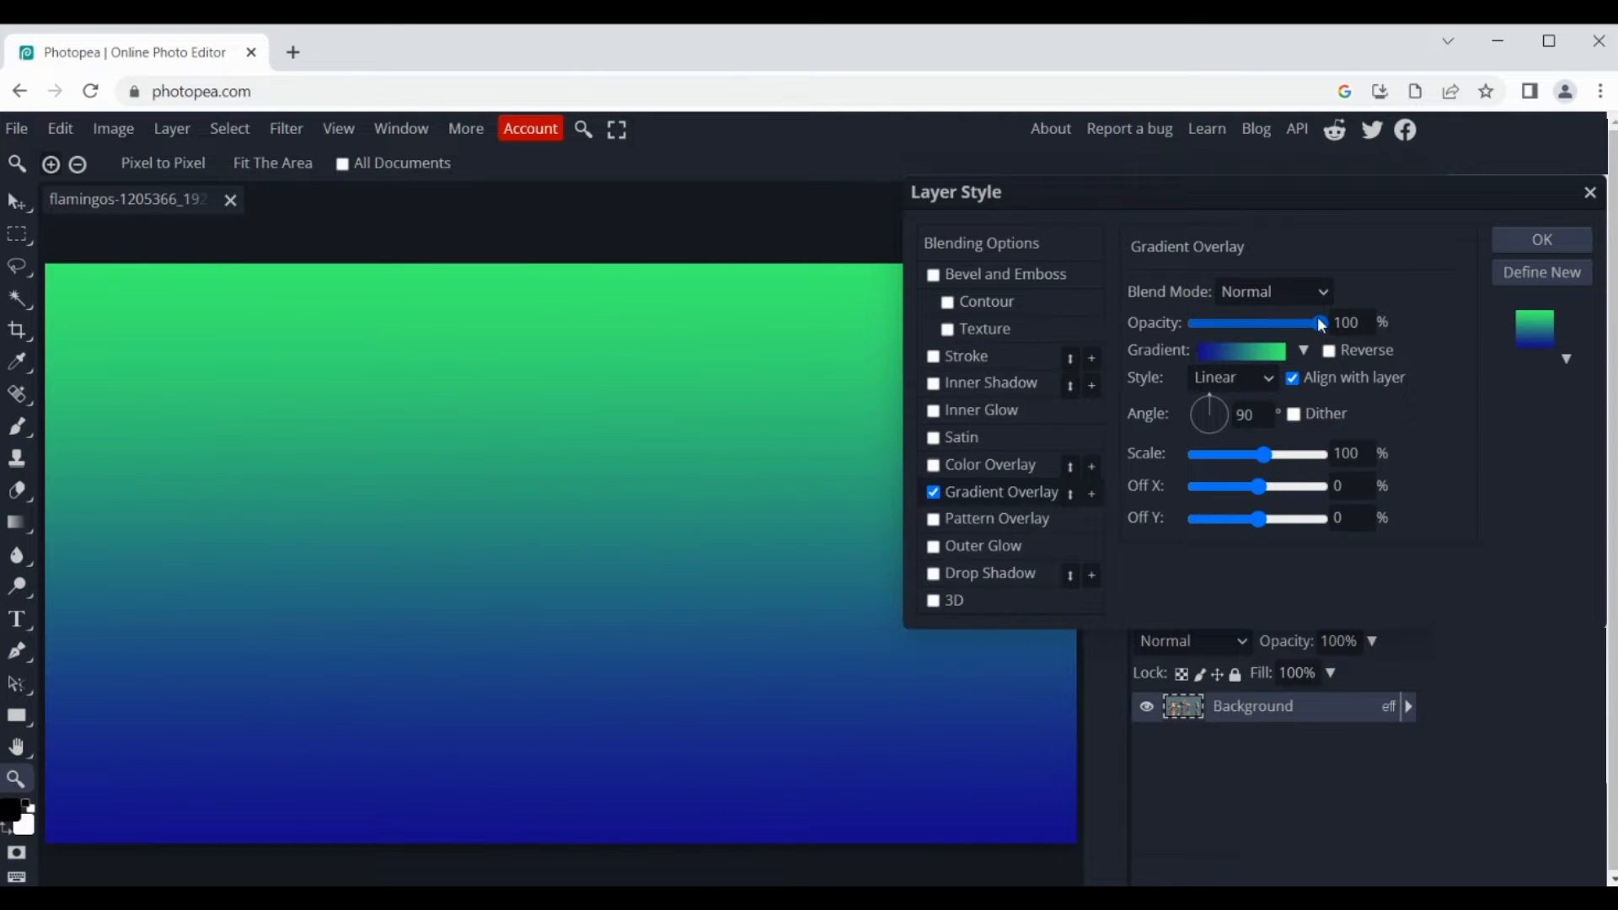
Step: Lower the gradient overlay's opacity to 40% and preview the gradient direction reversed, switching Reverse back off
{"action": "left_click_drag", "start_coordinate": [1320, 324], "coordinate": [1251, 326]}
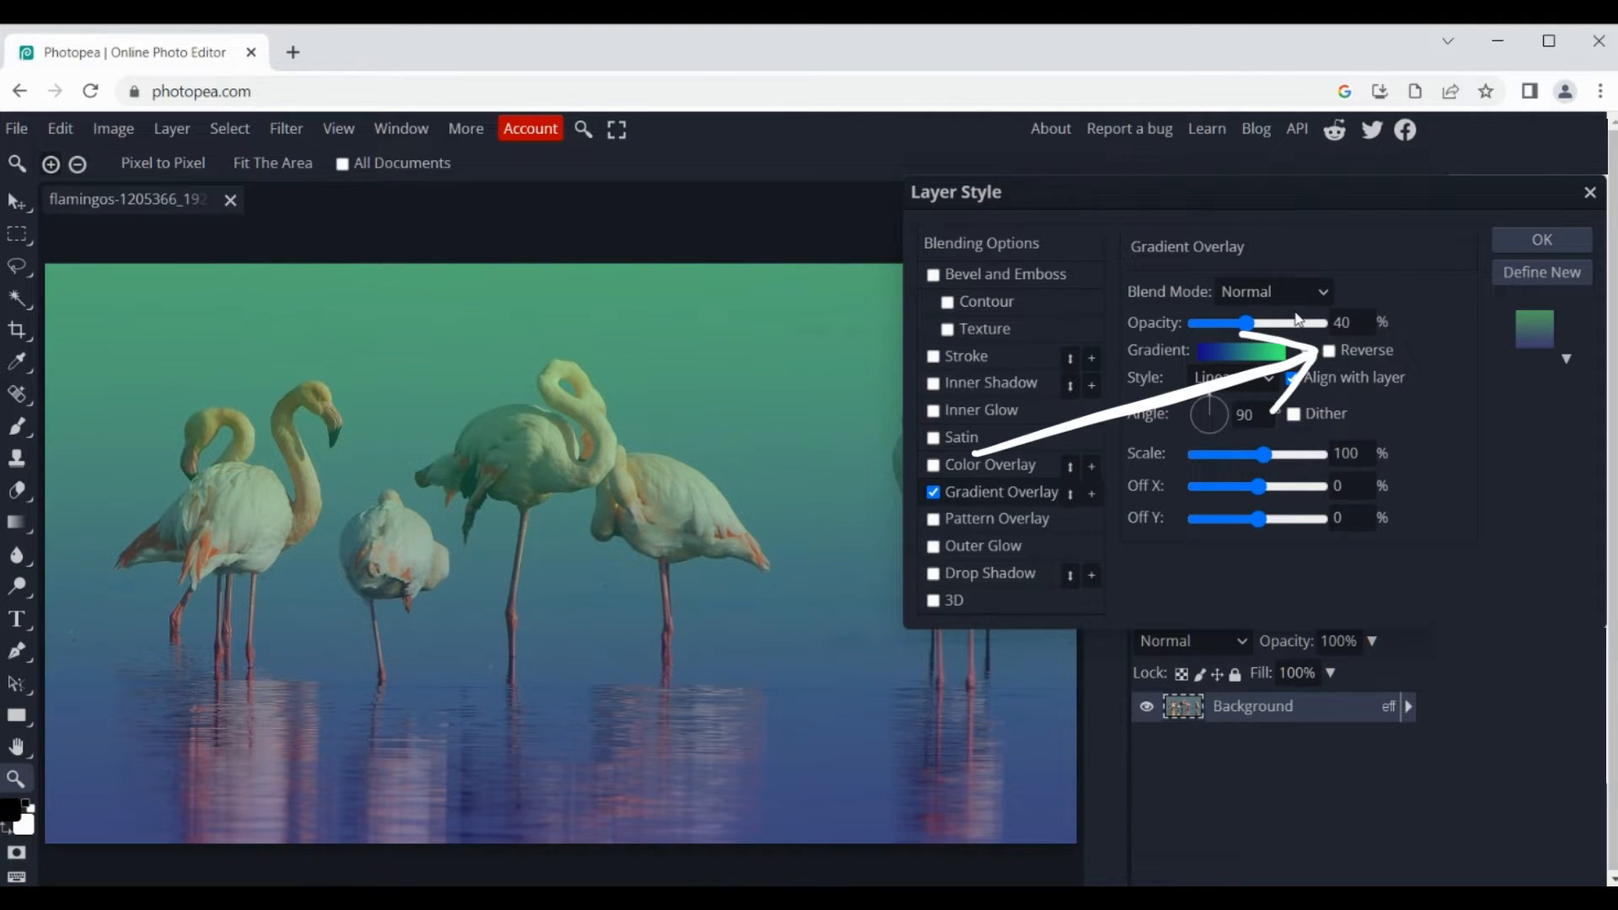
{"action": "left_click", "coordinate": [1329, 350]}
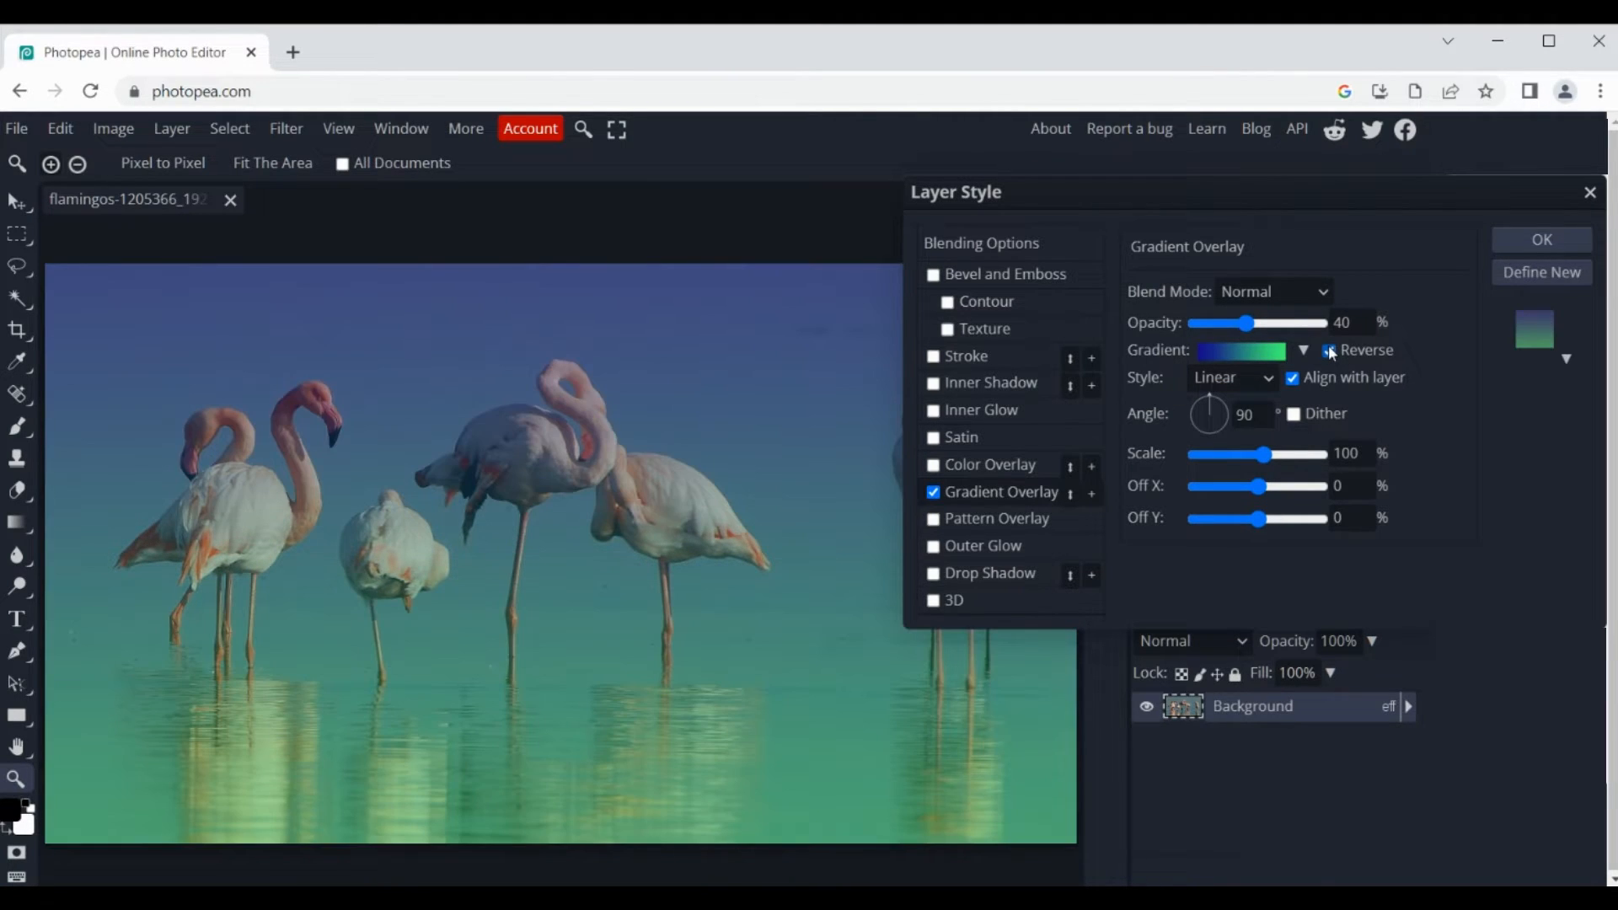
{"action": "left_click", "coordinate": [1329, 351]}
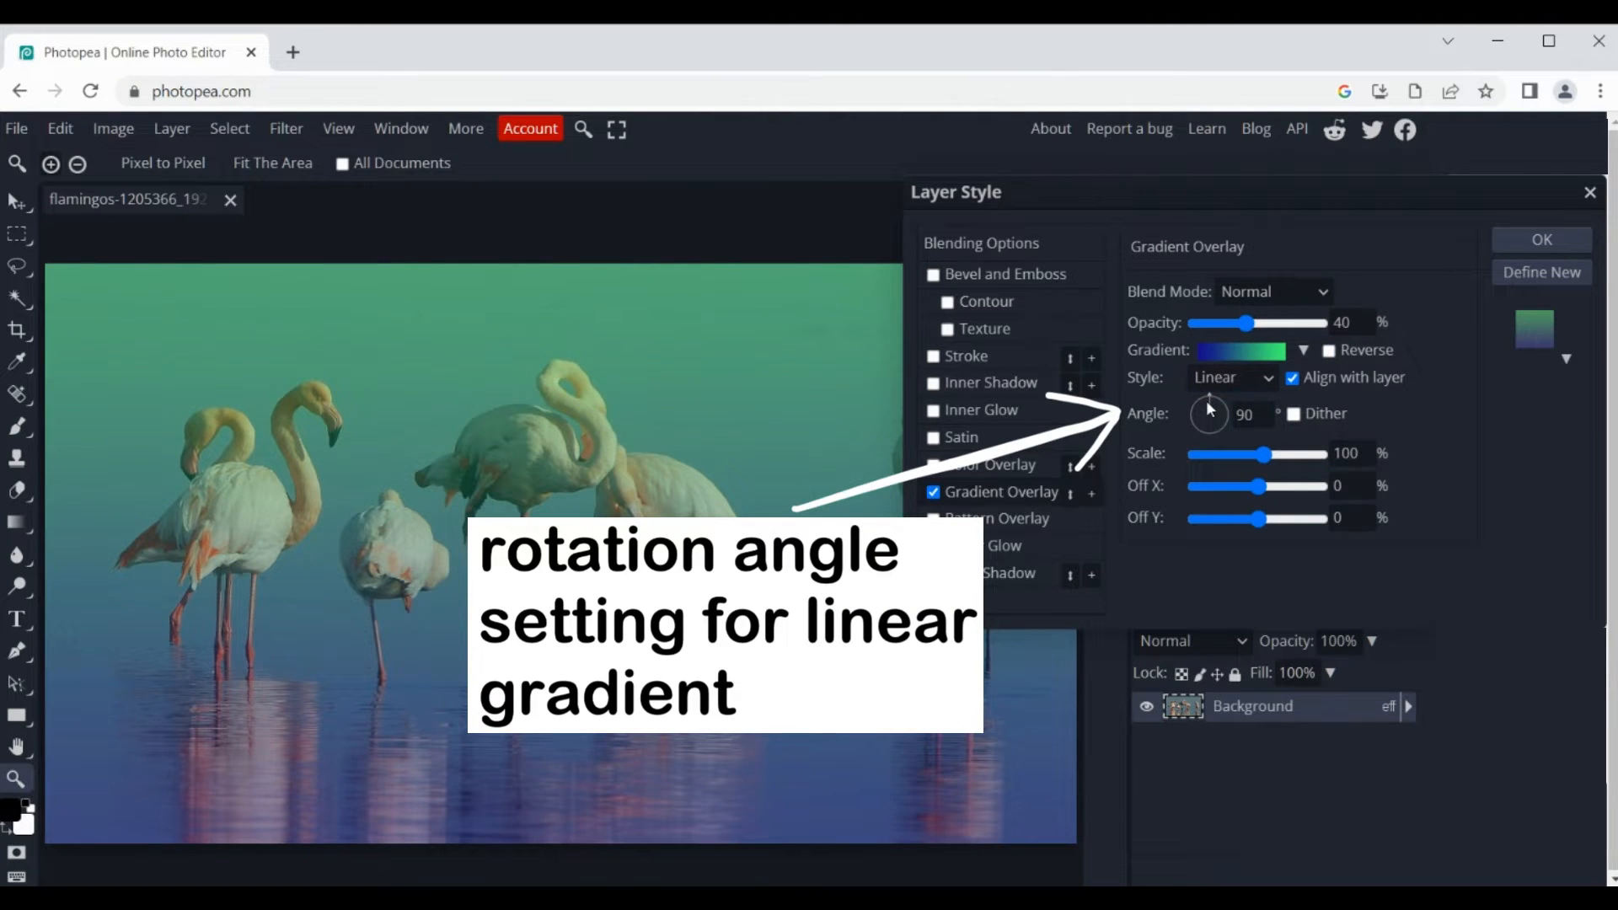
Step: Try rotating the linear gradient, bring its angle back to 90°, and set its scale to 93%
{"action": "left_click_drag", "start_coordinate": [1208, 402], "coordinate": [1234, 396]}
{"action": "left_click_drag", "start_coordinate": [1171, 198], "coordinate": [1355, 188]}
{"action": "left_click_drag", "start_coordinate": [1411, 391], "coordinate": [1392, 308]}
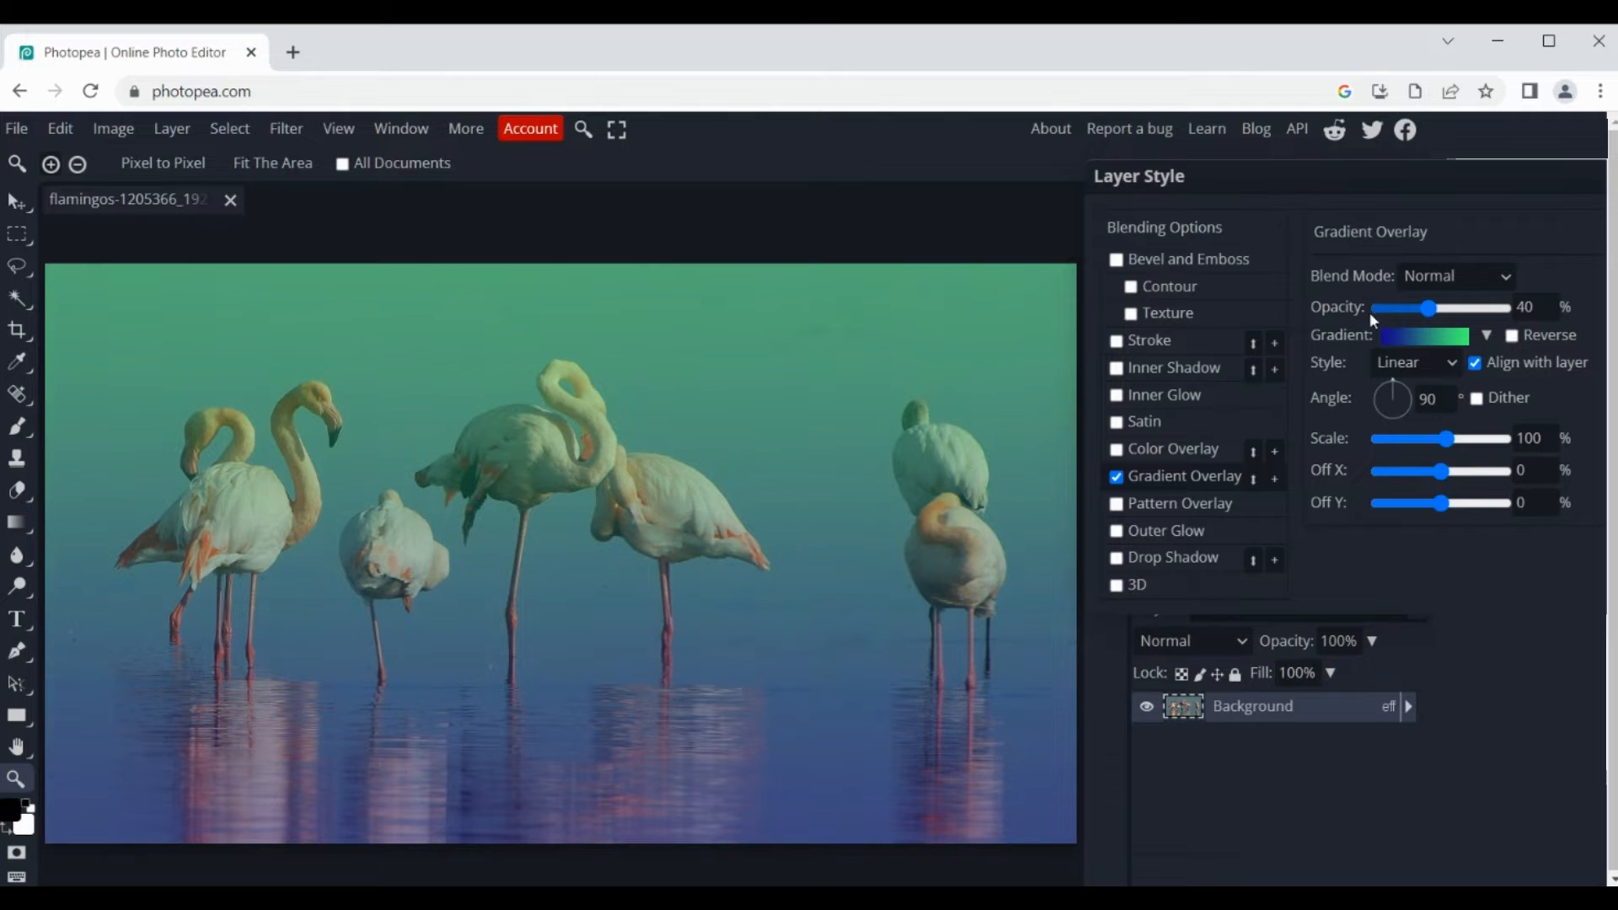
{"action": "left_click_drag", "start_coordinate": [1449, 439], "coordinate": [1439, 503]}
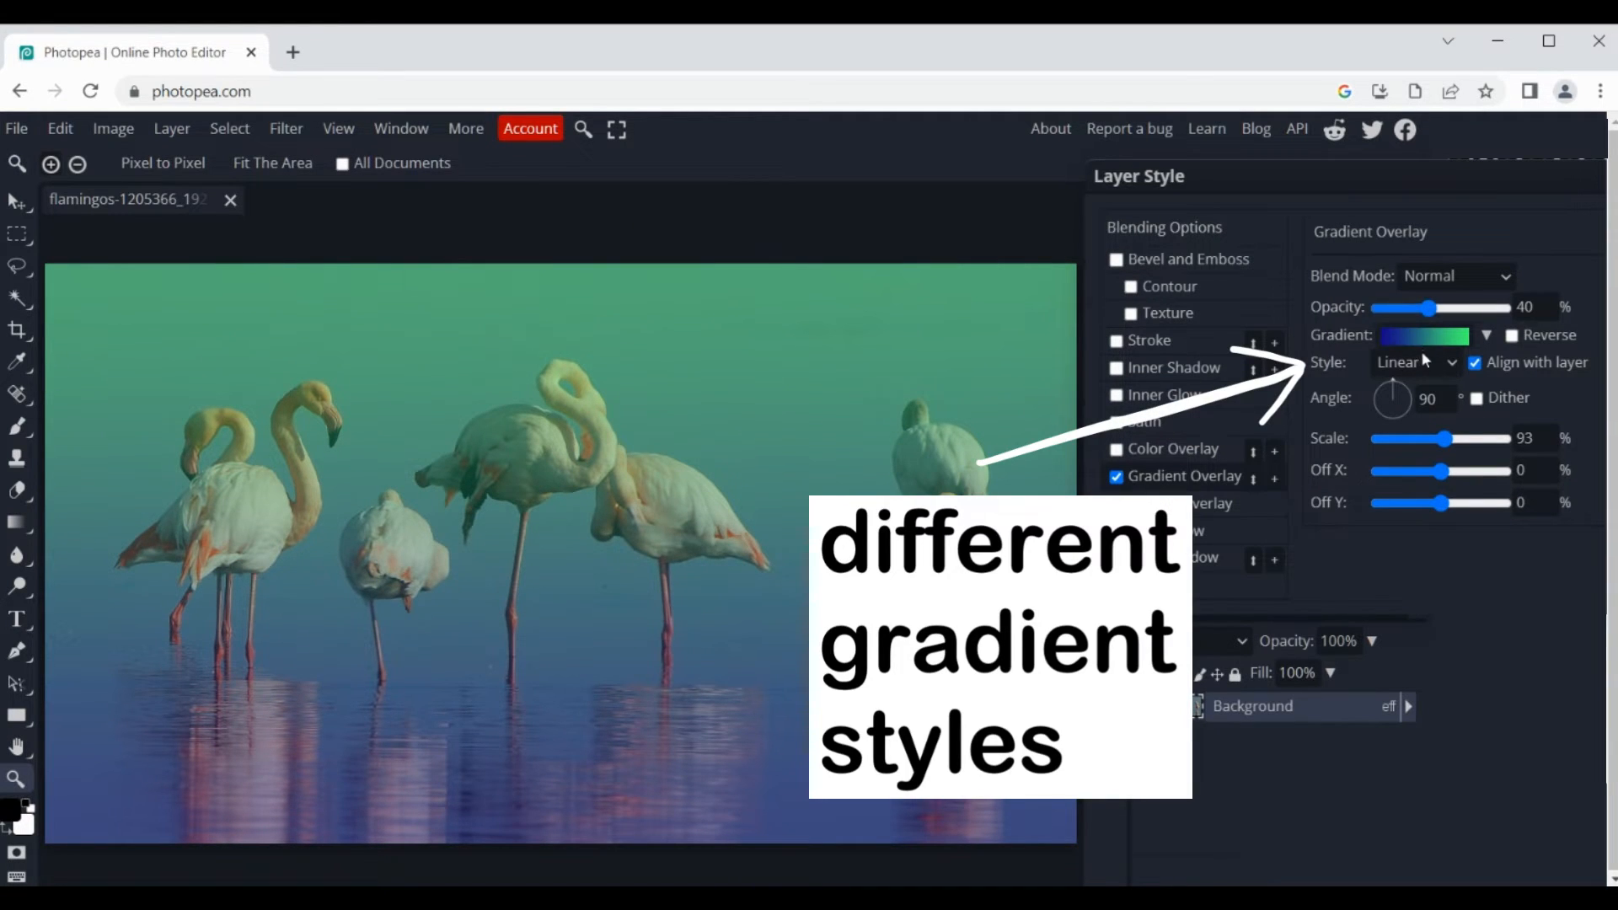
Step: Change the gradient style to Radial with a scale of 99%, horizontal offset -3% and vertical offset -6%
{"action": "left_click", "coordinate": [1443, 362]}
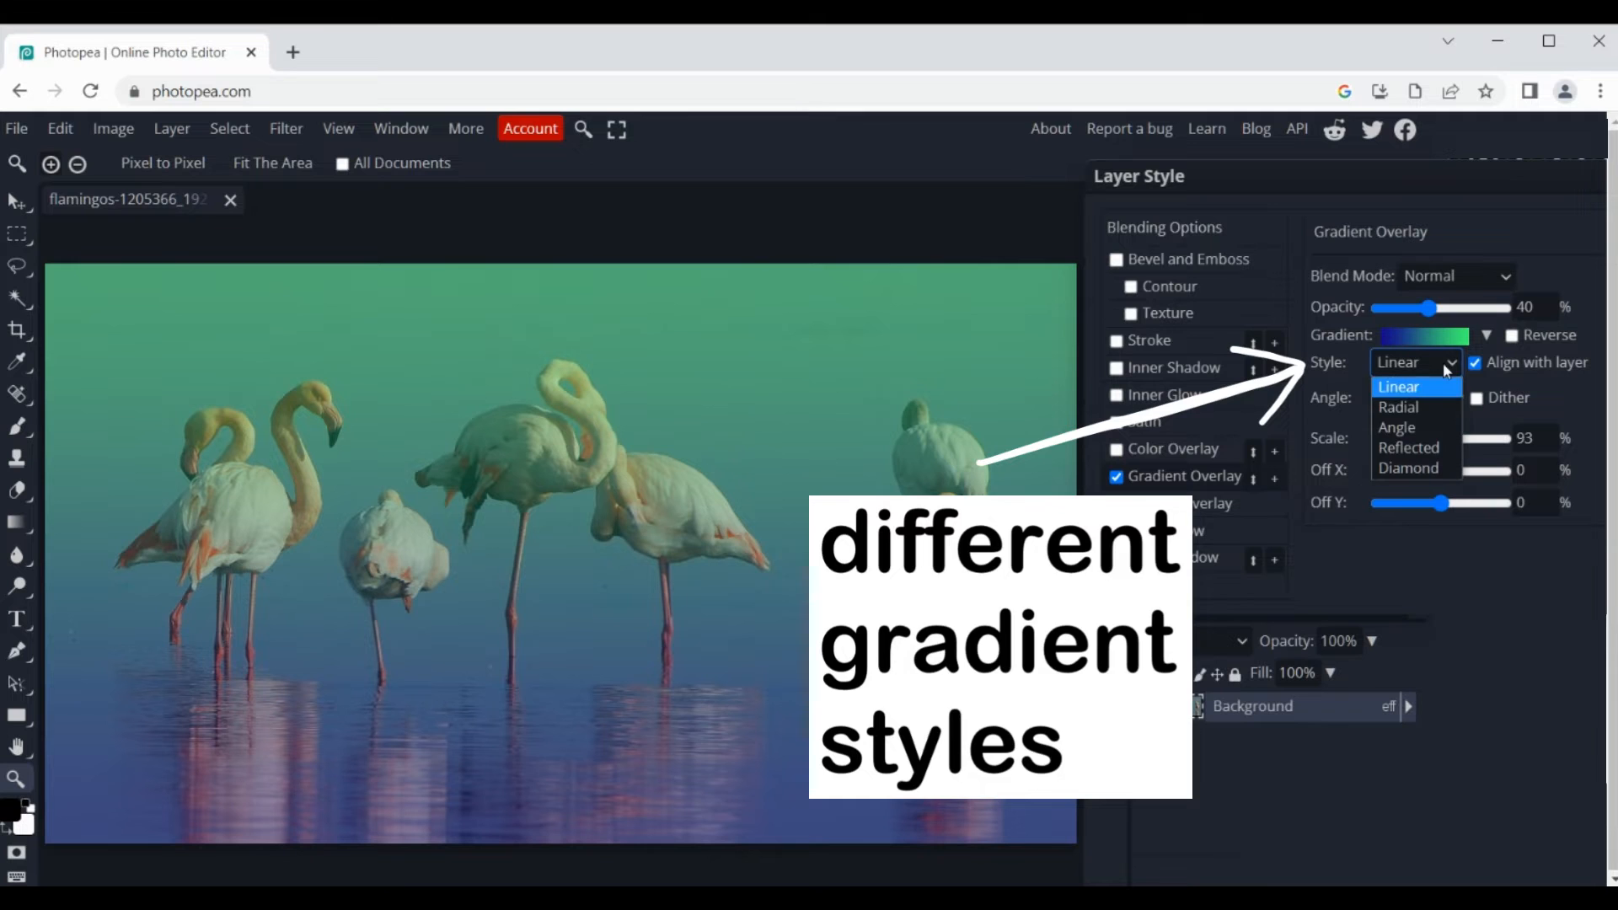
{"action": "left_click", "coordinate": [1415, 407]}
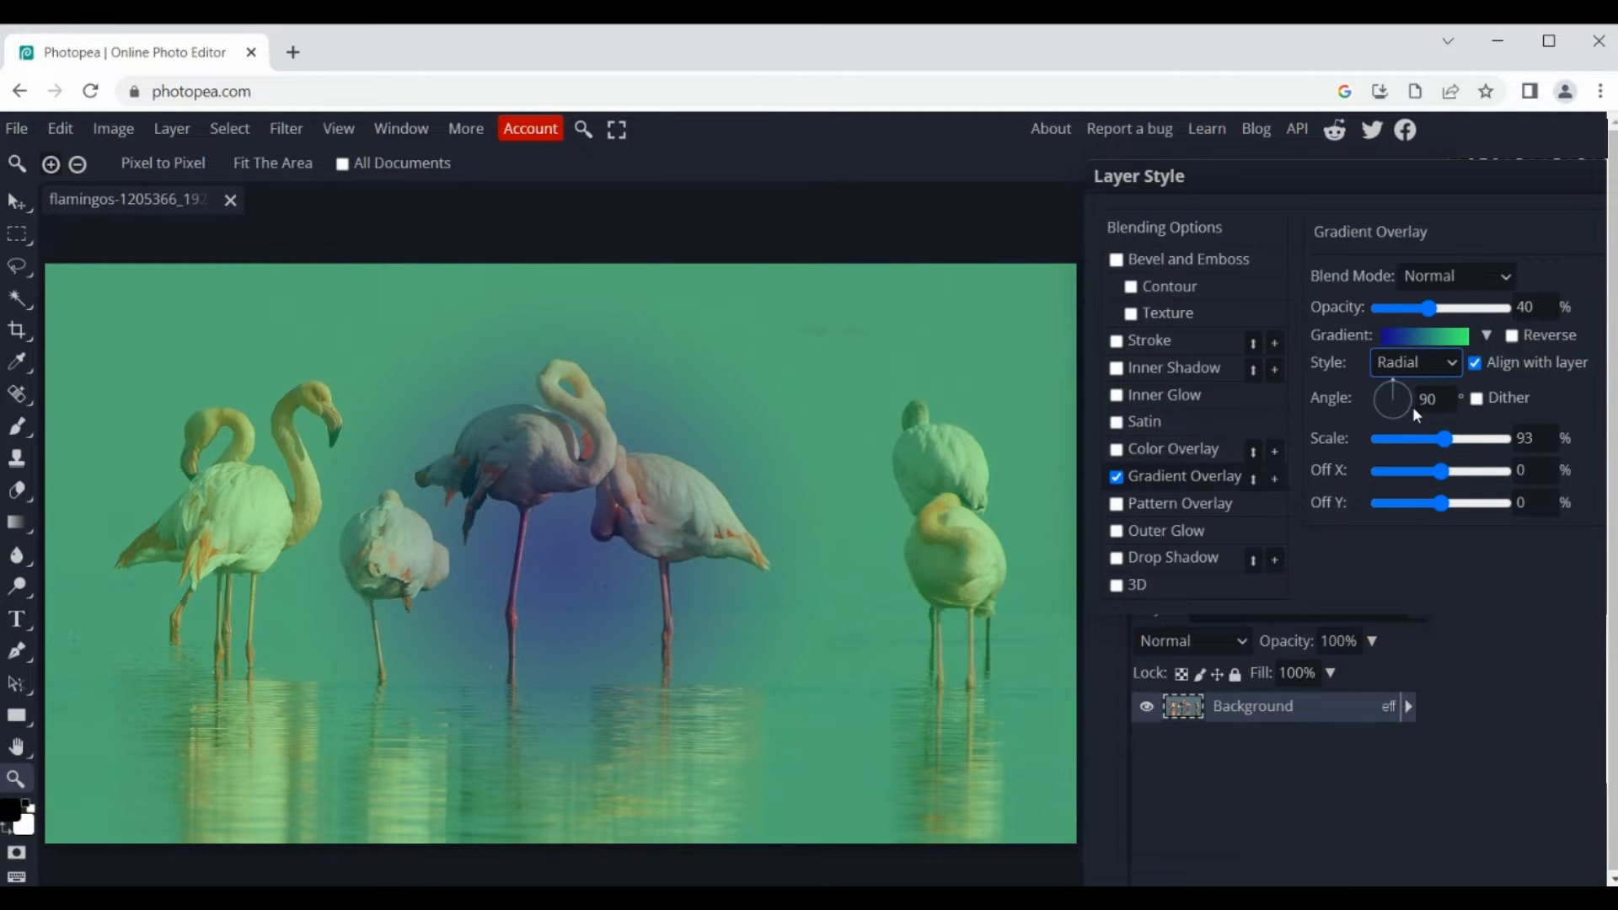
{"action": "left_click_drag", "start_coordinate": [1443, 439], "coordinate": [1437, 507]}
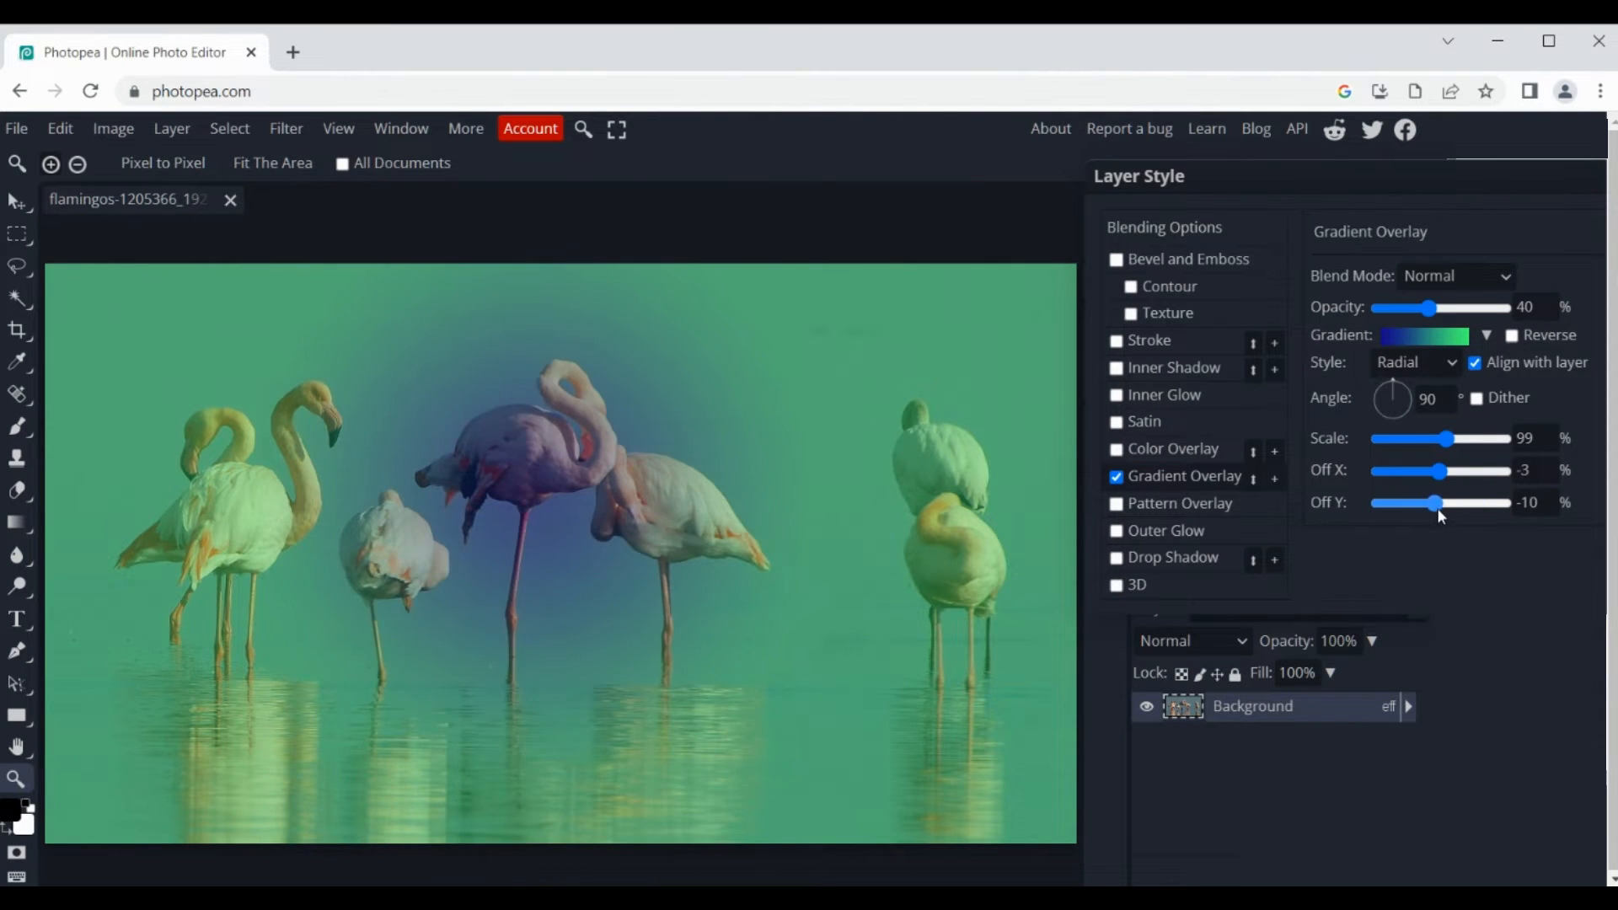
Step: Reverse the radial gradient and set its scale to 80%, horizontal offset to 0% and vertical offset to 2%
{"action": "left_click", "coordinate": [1512, 336]}
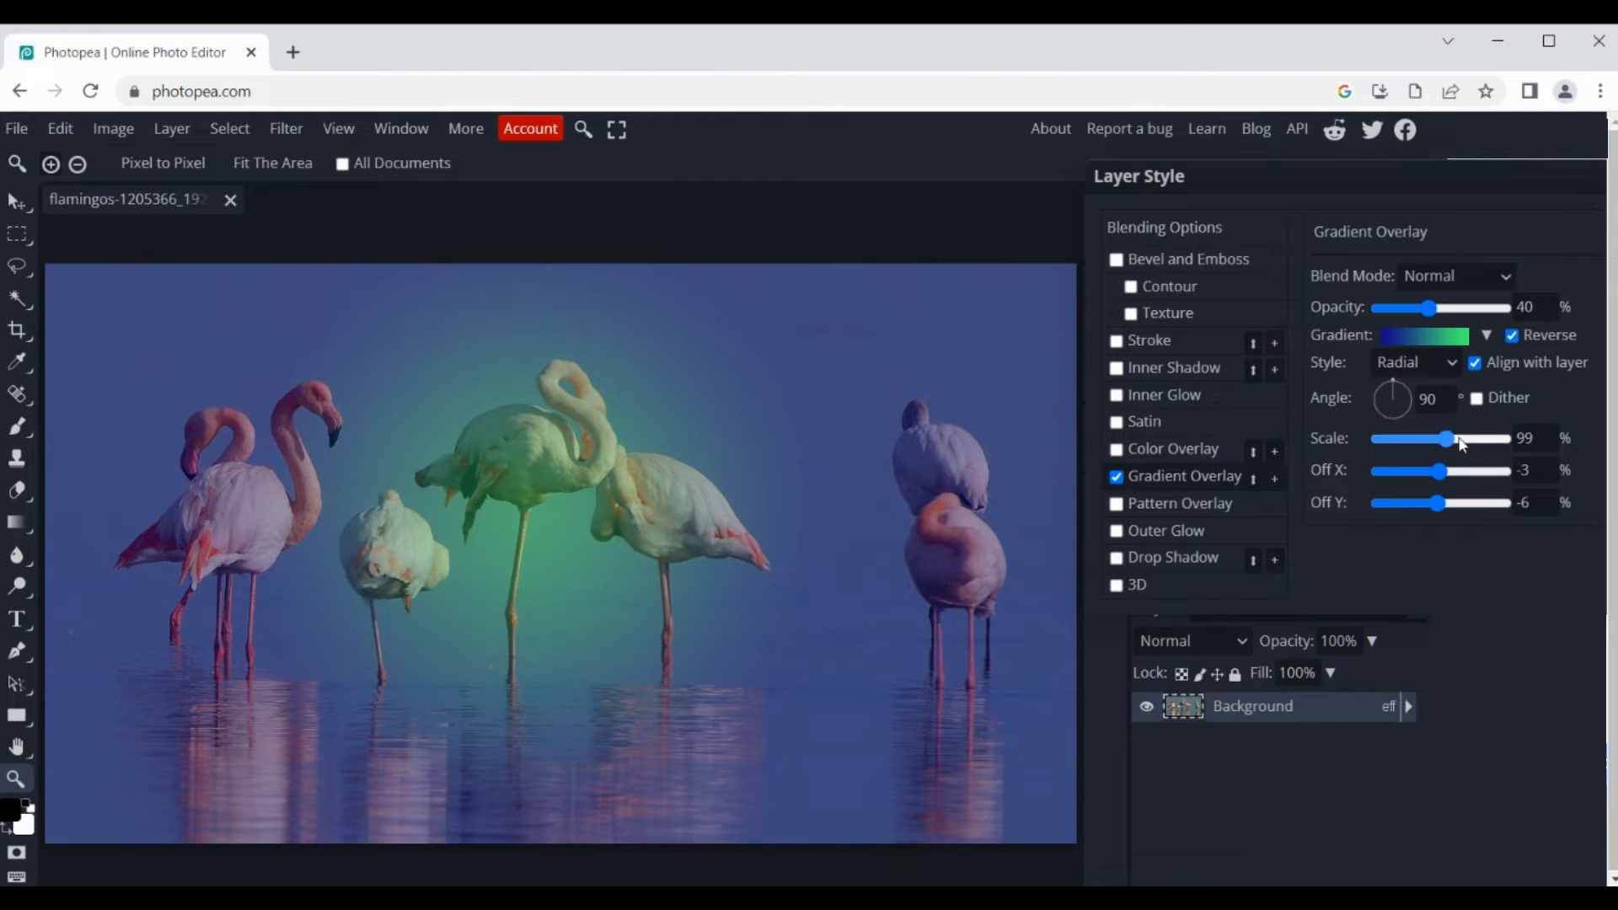
{"action": "left_click_drag", "start_coordinate": [1446, 439], "coordinate": [1427, 503]}
{"action": "left_click_drag", "start_coordinate": [1447, 439], "coordinate": [1443, 503]}
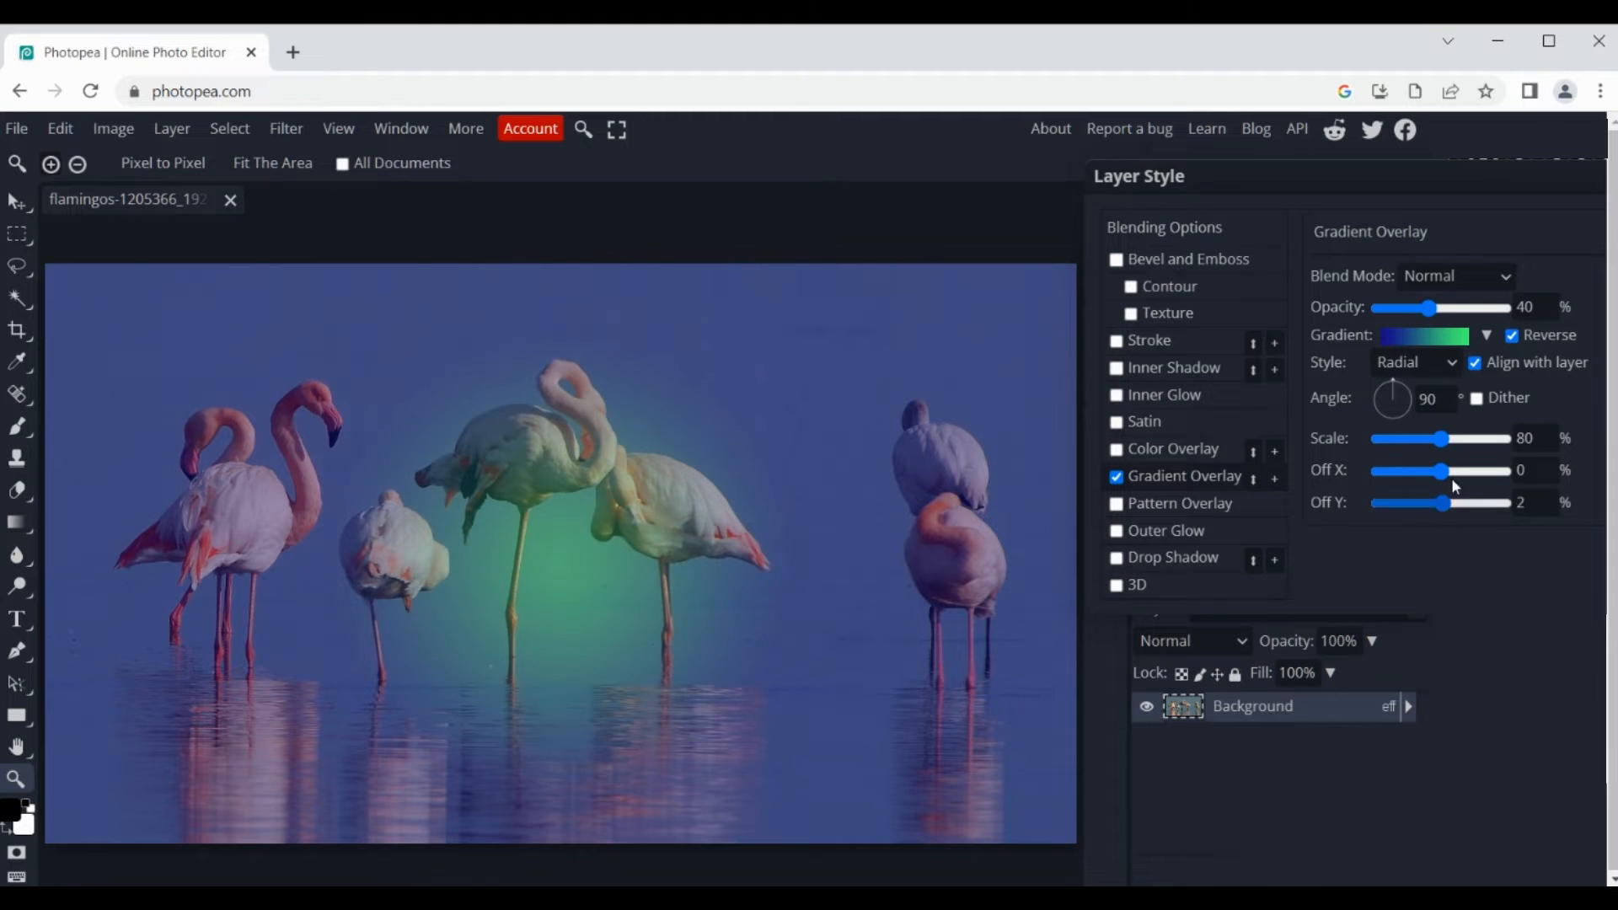
Step: Switch the overlay back to the Linear style and apply the black-to-transparent gradient preset
{"action": "left_click", "coordinate": [1423, 362]}
{"action": "left_click", "coordinate": [1422, 389]}
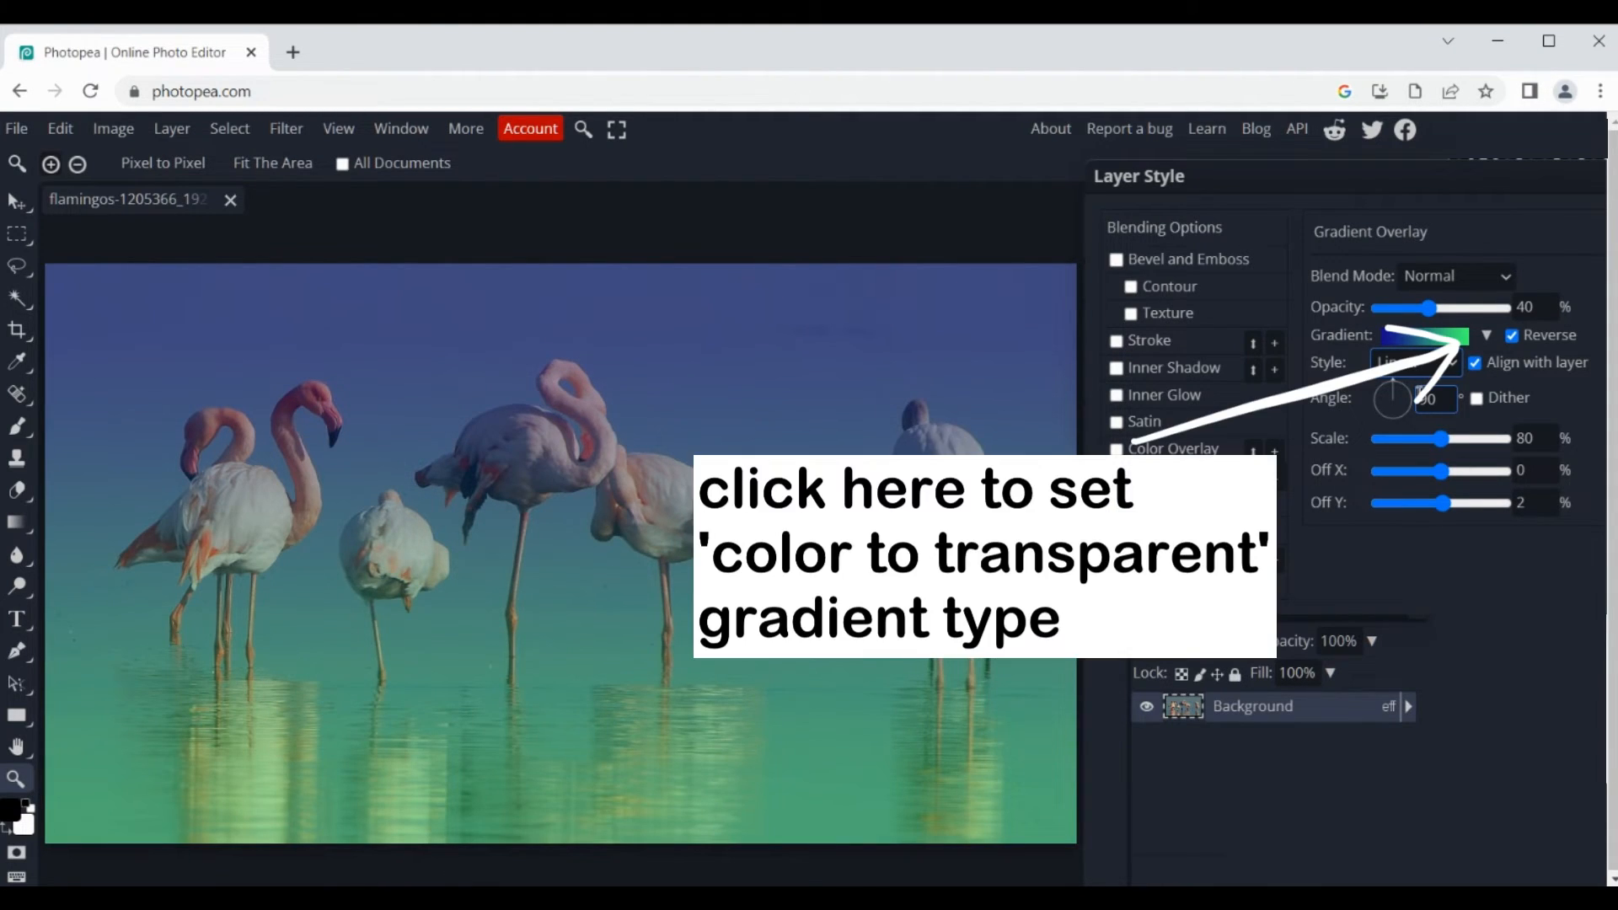
{"action": "left_click", "coordinate": [1482, 337]}
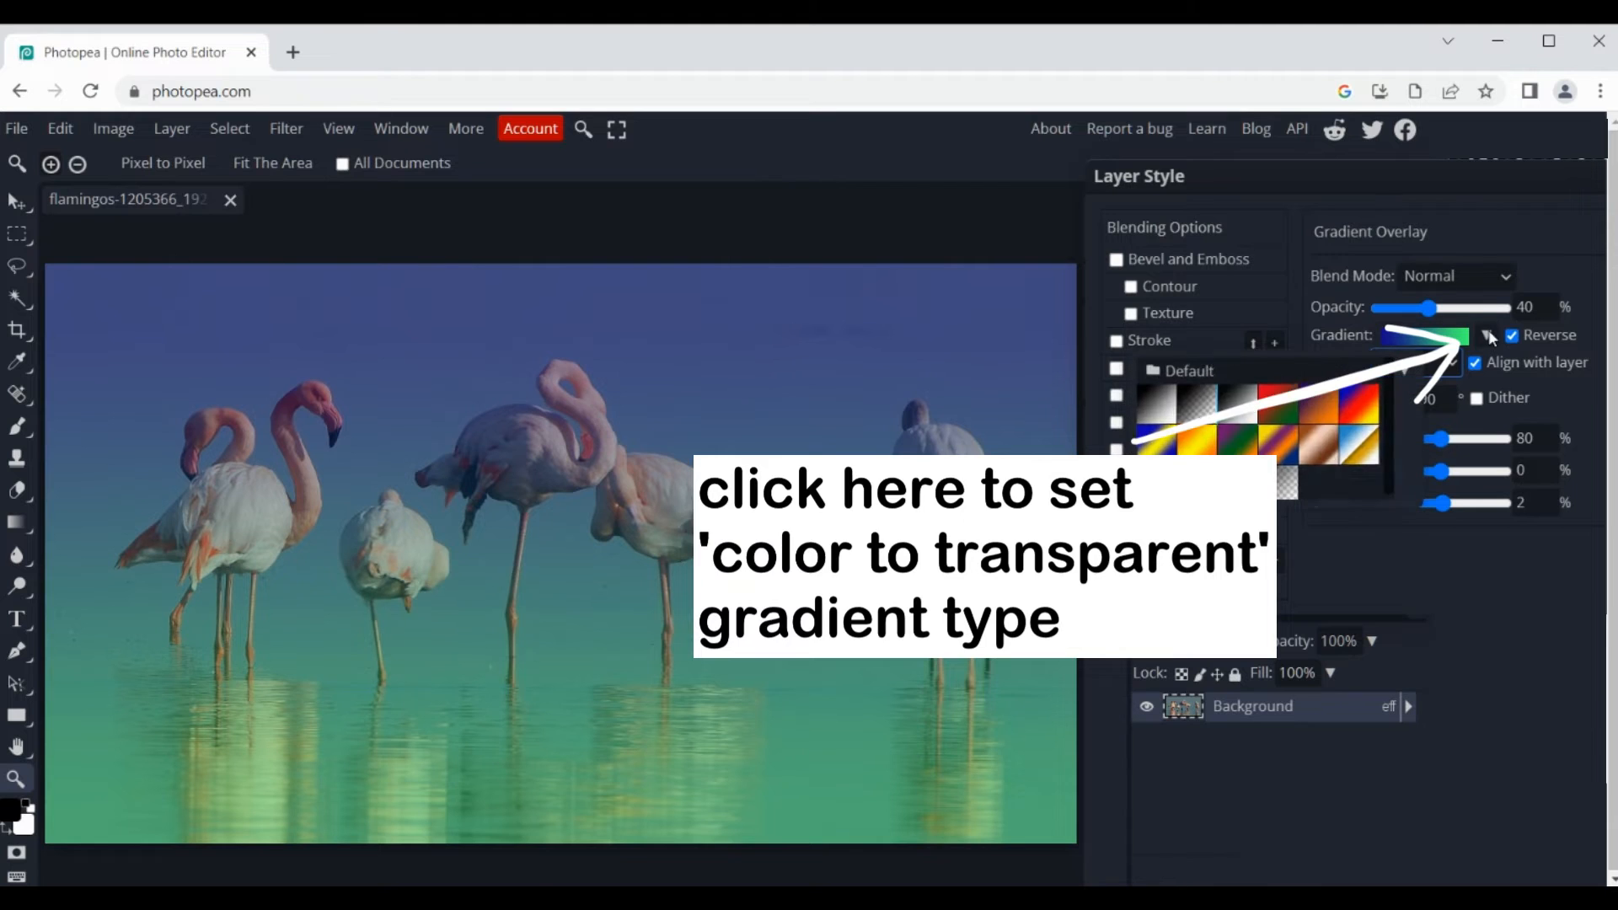
{"action": "left_click", "coordinate": [1202, 412]}
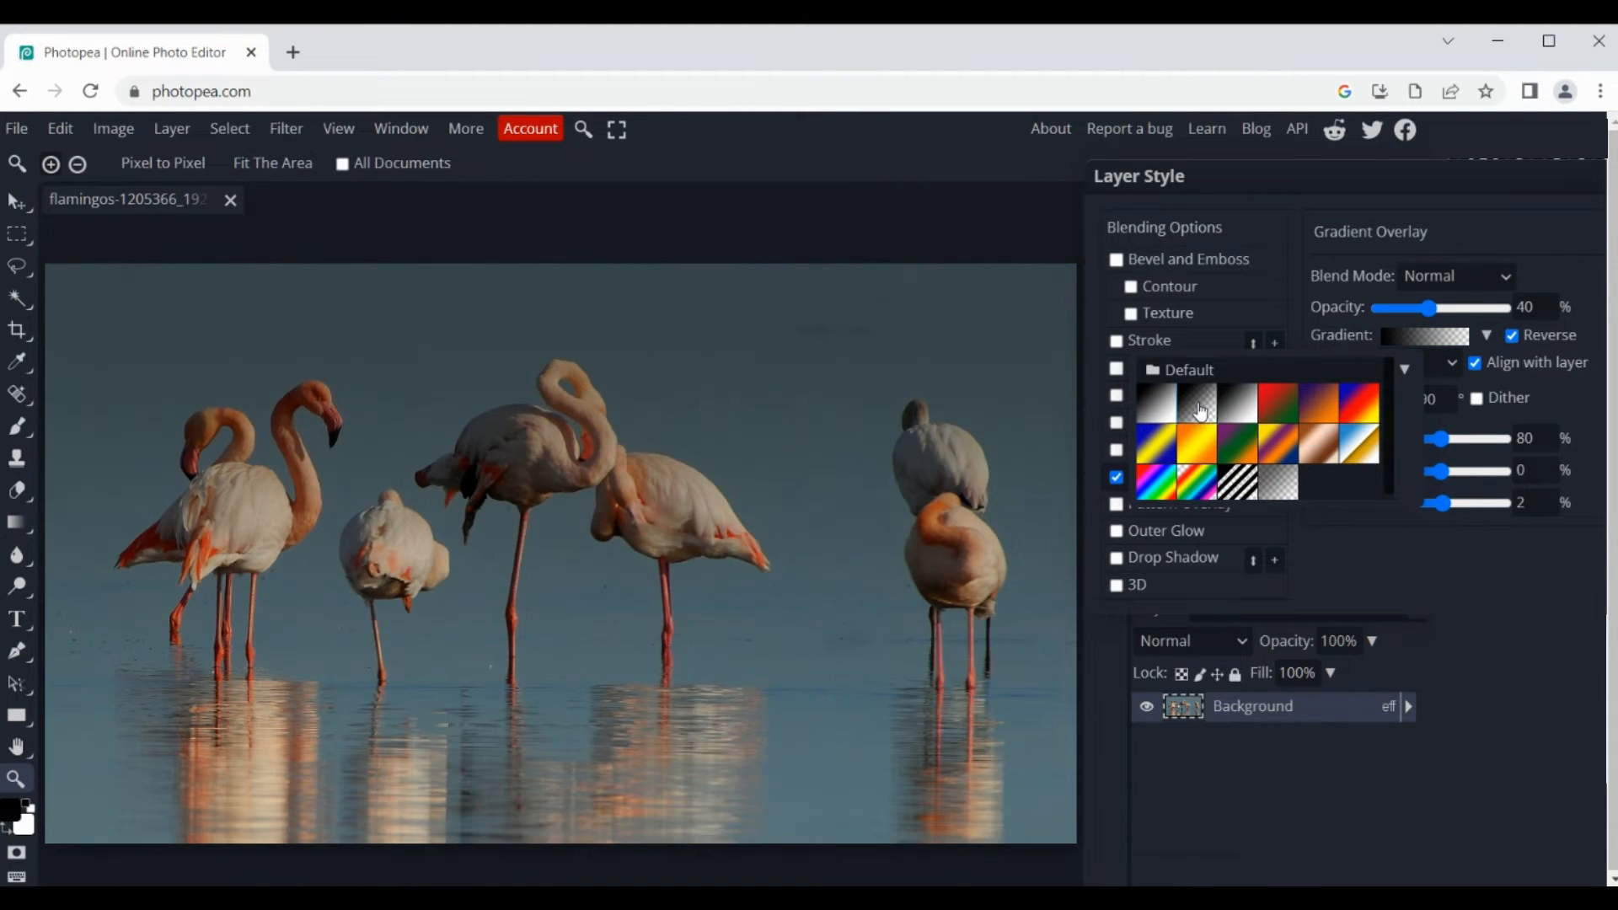
Step: Set the transparent gradient's starting color stop at 0% to green #00b81e and accept the gradient
{"action": "left_click", "coordinate": [1412, 335]}
{"action": "left_click", "coordinate": [626, 526]}
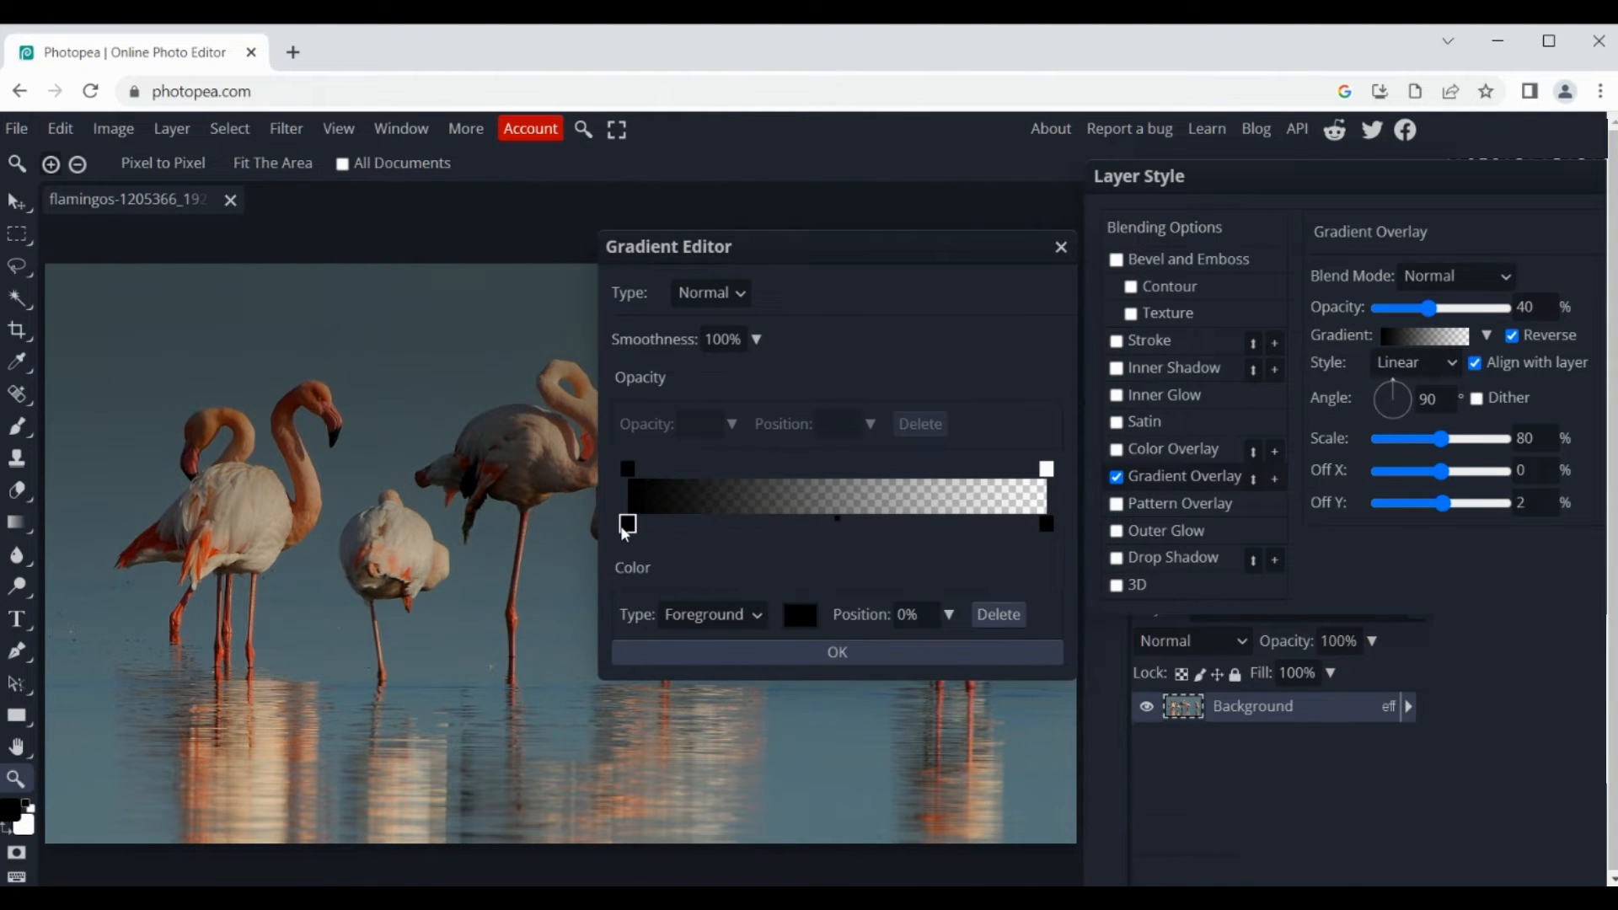
{"action": "left_click", "coordinate": [800, 616]}
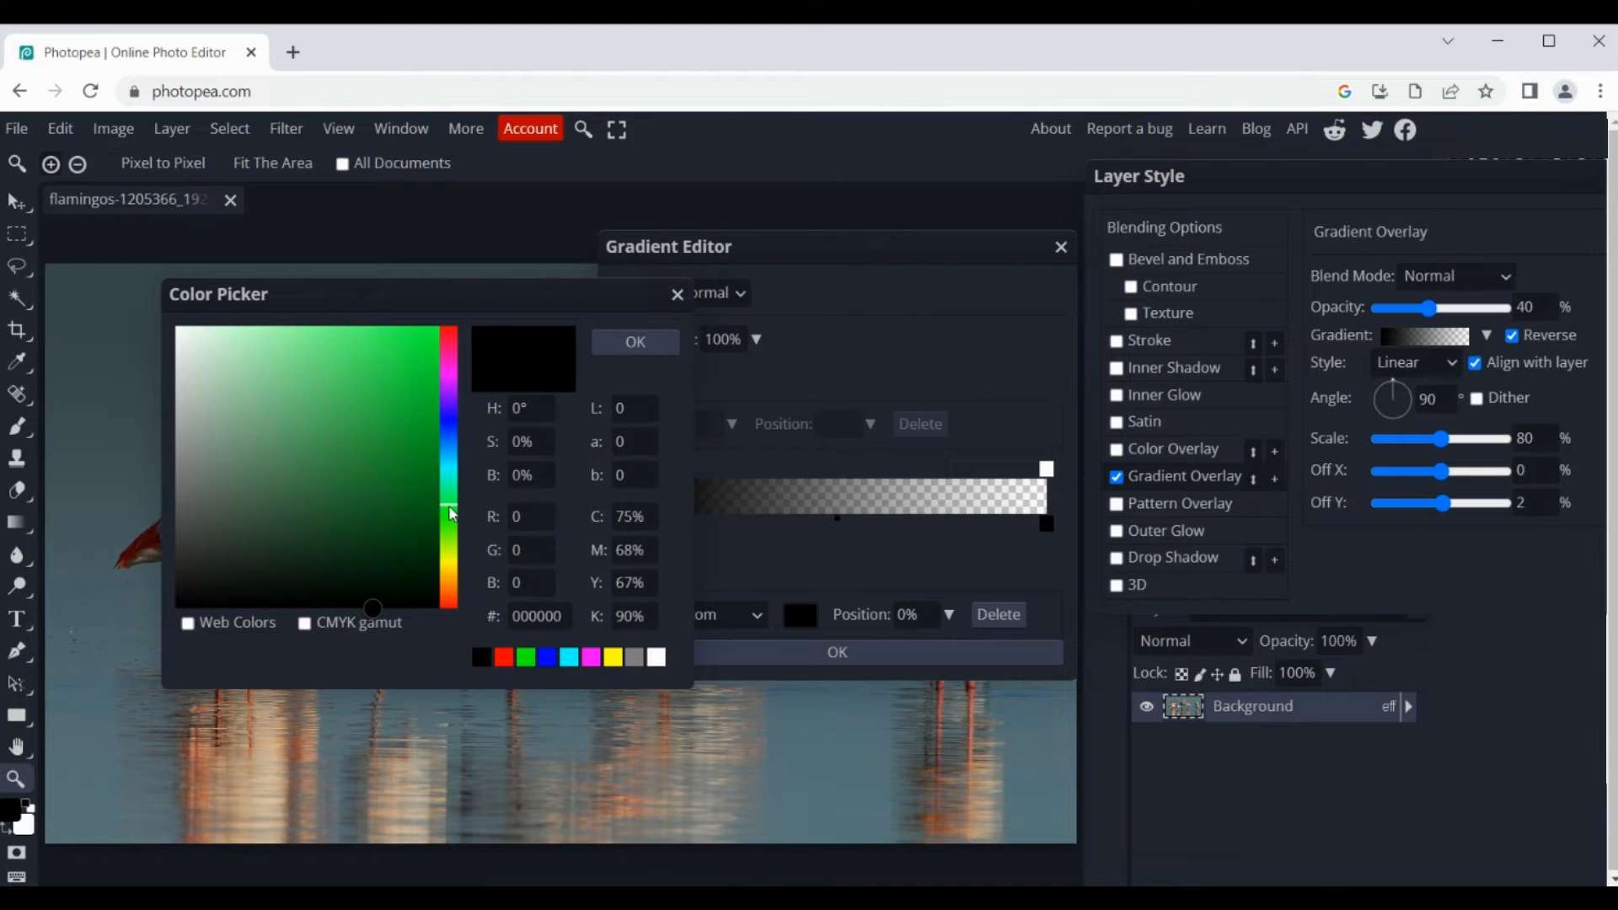
{"action": "left_click", "coordinate": [439, 405]}
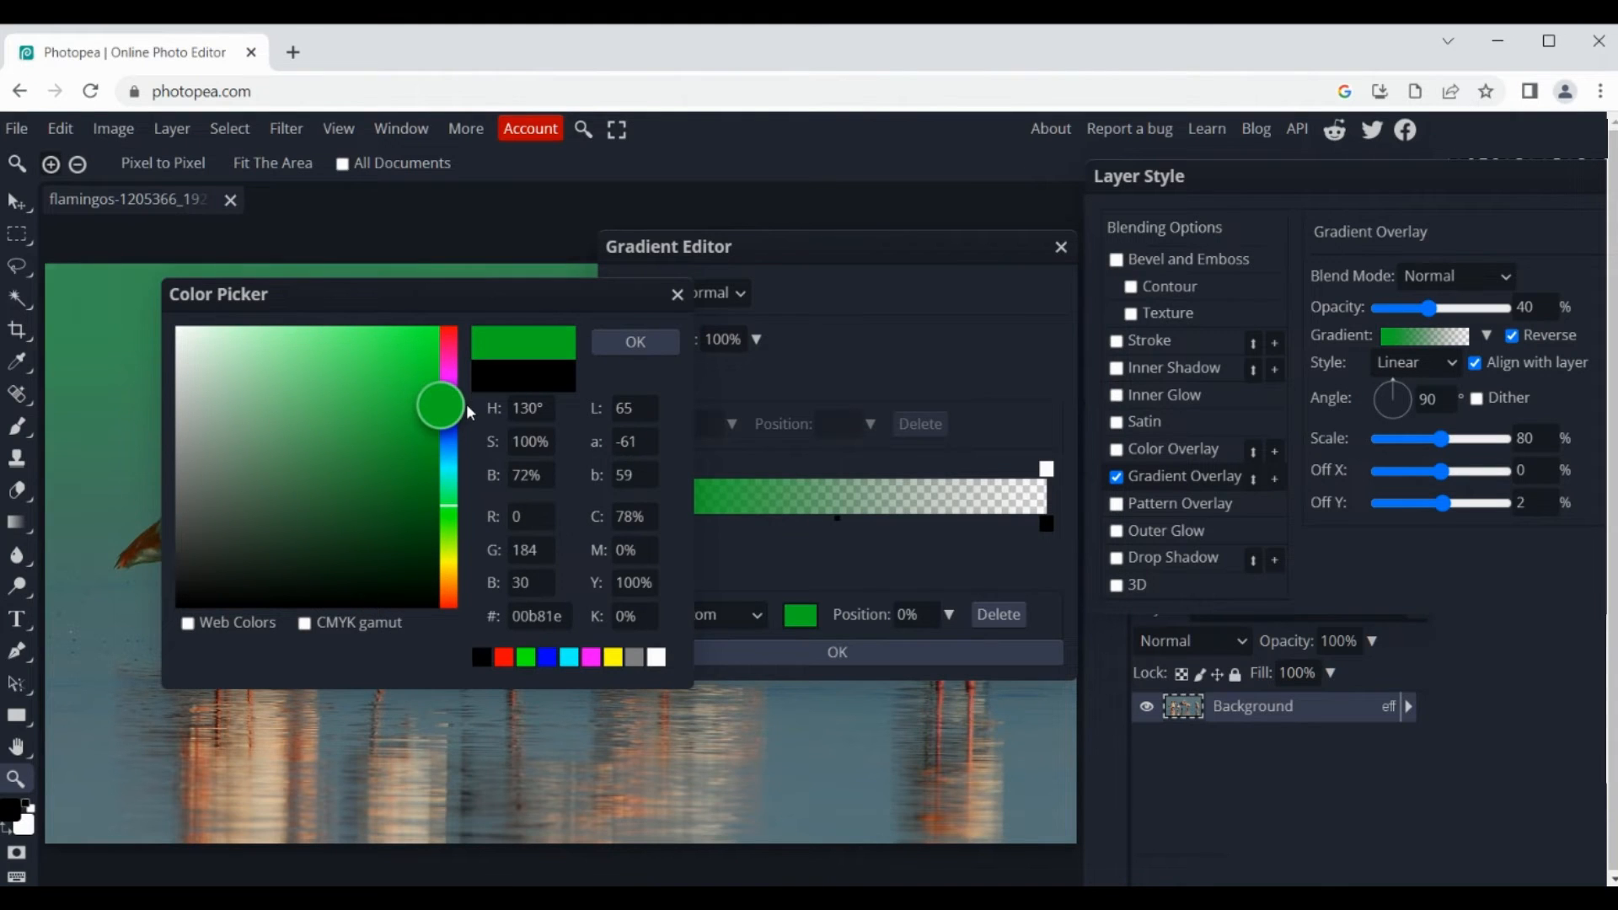
{"action": "left_click", "coordinate": [637, 344]}
{"action": "left_click", "coordinate": [873, 657]}
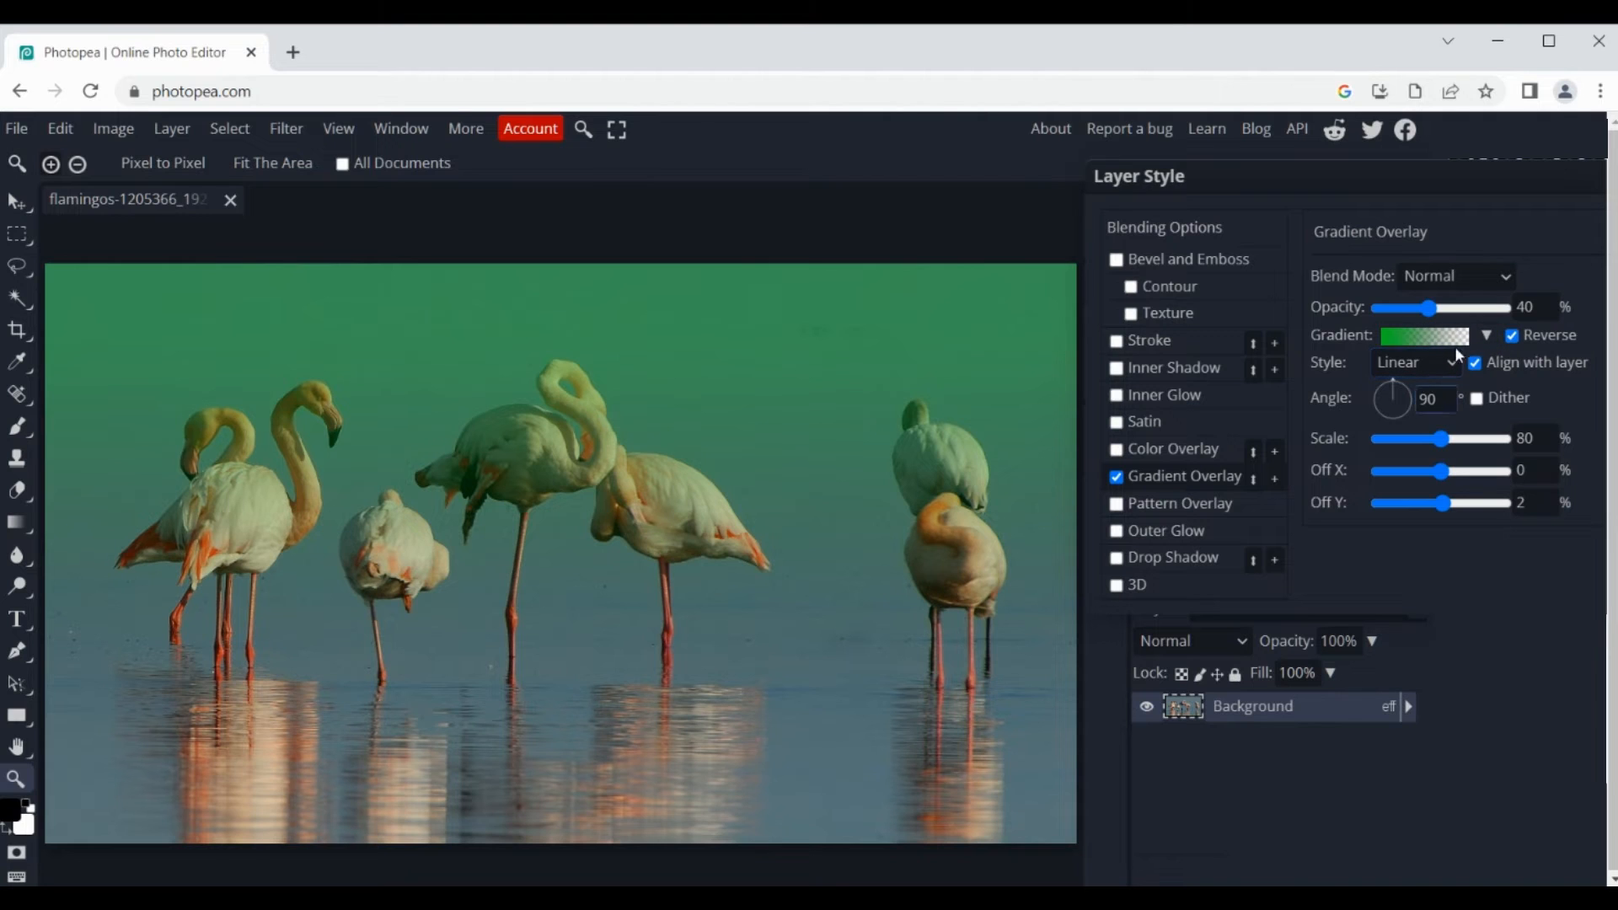
Step: Turn off Reverse for the gradient, and toggle the Gradient Overlay off and on to compare the photo
{"action": "left_click", "coordinate": [1513, 336]}
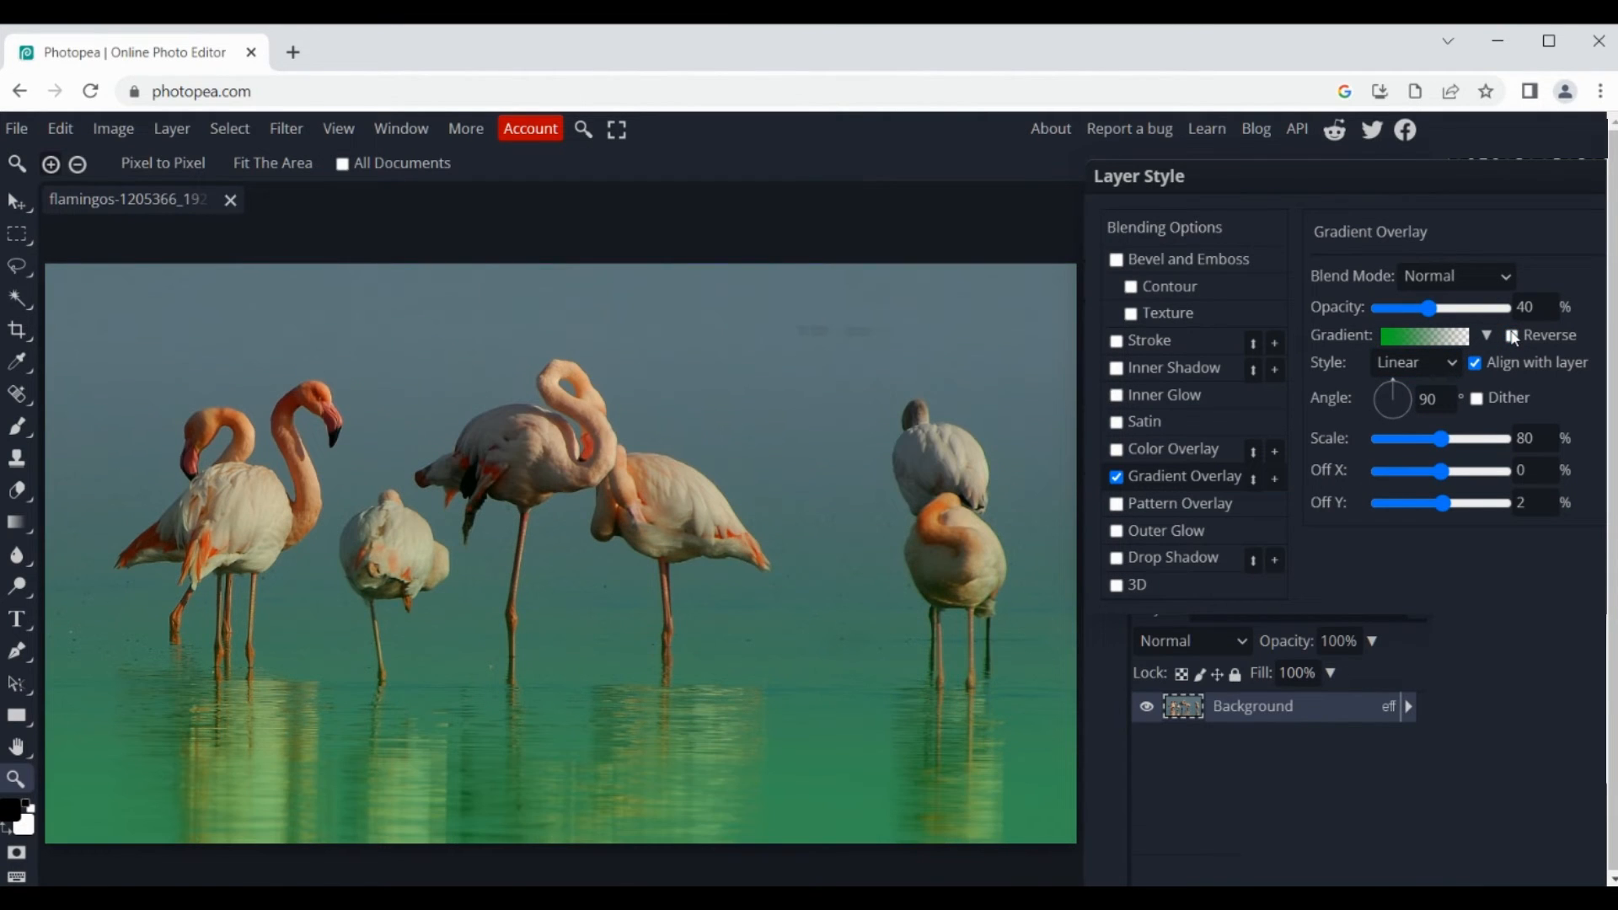
{"action": "left_click", "coordinate": [1116, 478]}
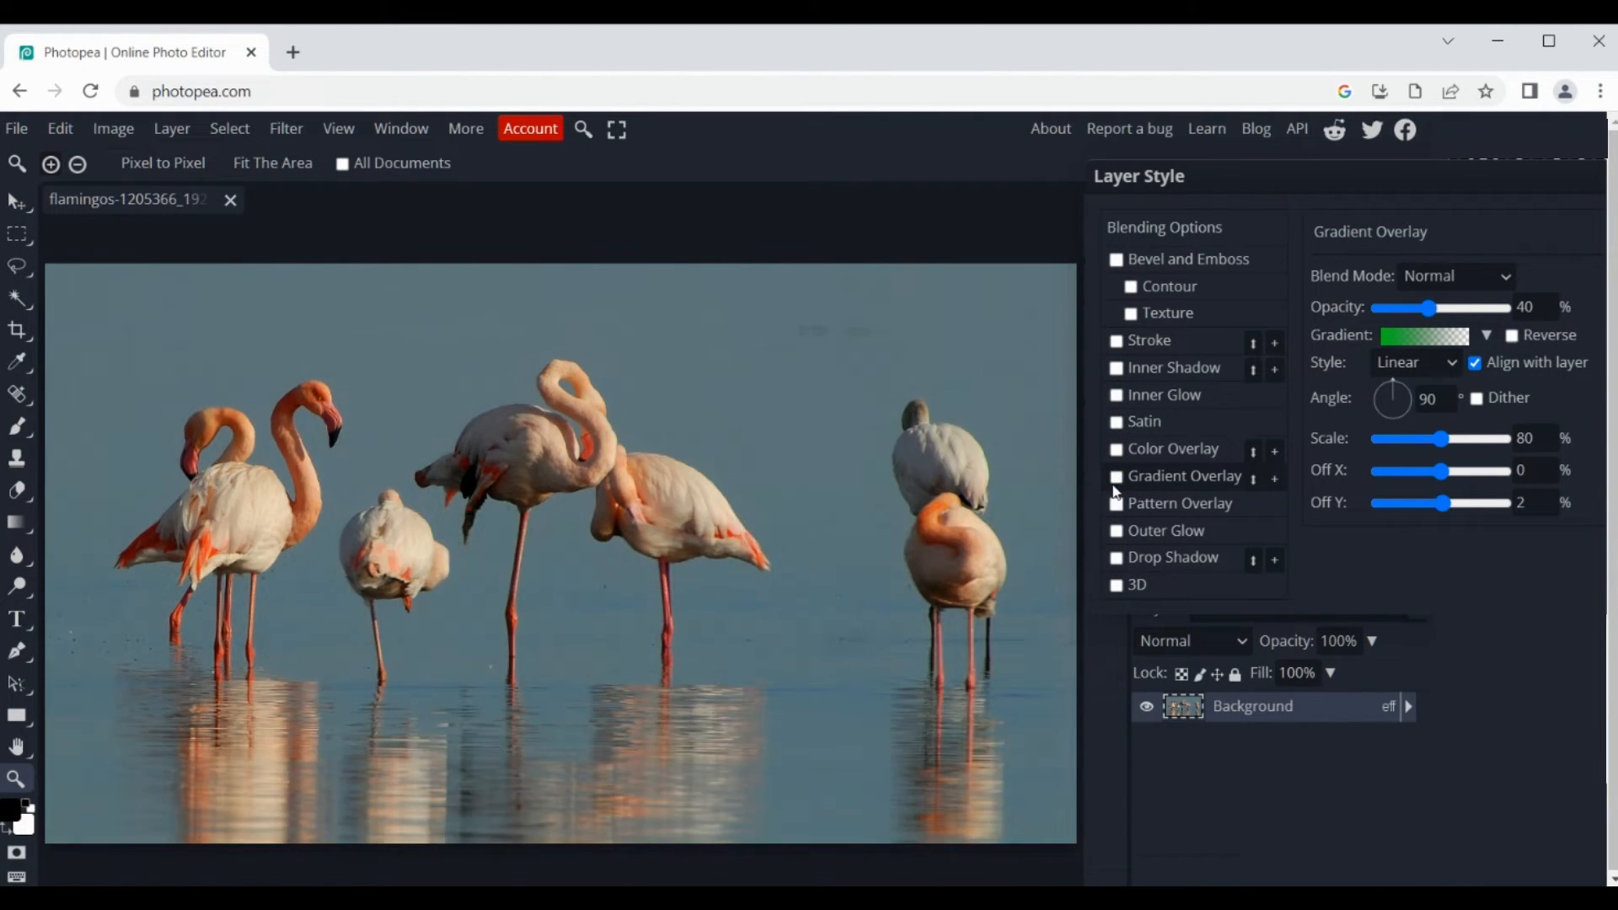
{"action": "left_click", "coordinate": [1116, 483]}
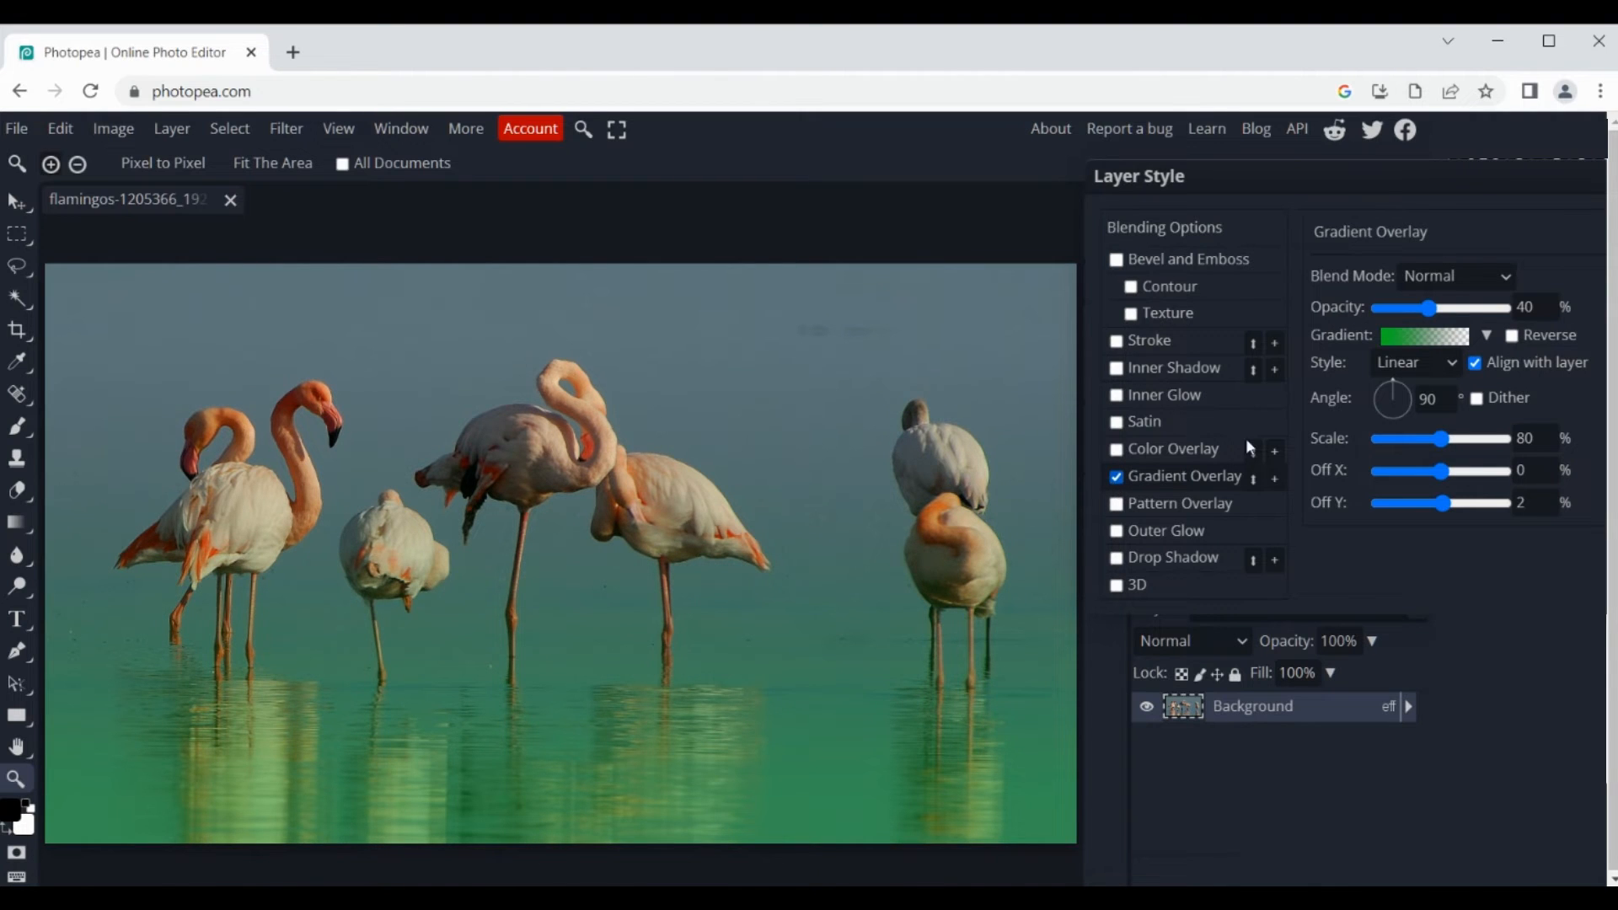
Step: Set the gradient overlay's scale to 77% and its opacity to 52%
{"action": "mouse_move", "coordinate": [1441, 439]}
{"action": "left_mouse_down"}
{"action": "mouse_move", "coordinate": [1460, 444]}
{"action": "mouse_move", "coordinate": [1392, 445]}
{"action": "mouse_move", "coordinate": [1444, 454]}
{"action": "left_mouse_up"}
{"action": "left_click_drag", "start_coordinate": [1426, 309], "coordinate": [1436, 345]}
Step: Change the gradient's starting color stop at 0% to purple #7700b8 and accept the gradient
{"action": "left_click", "coordinate": [1430, 340]}
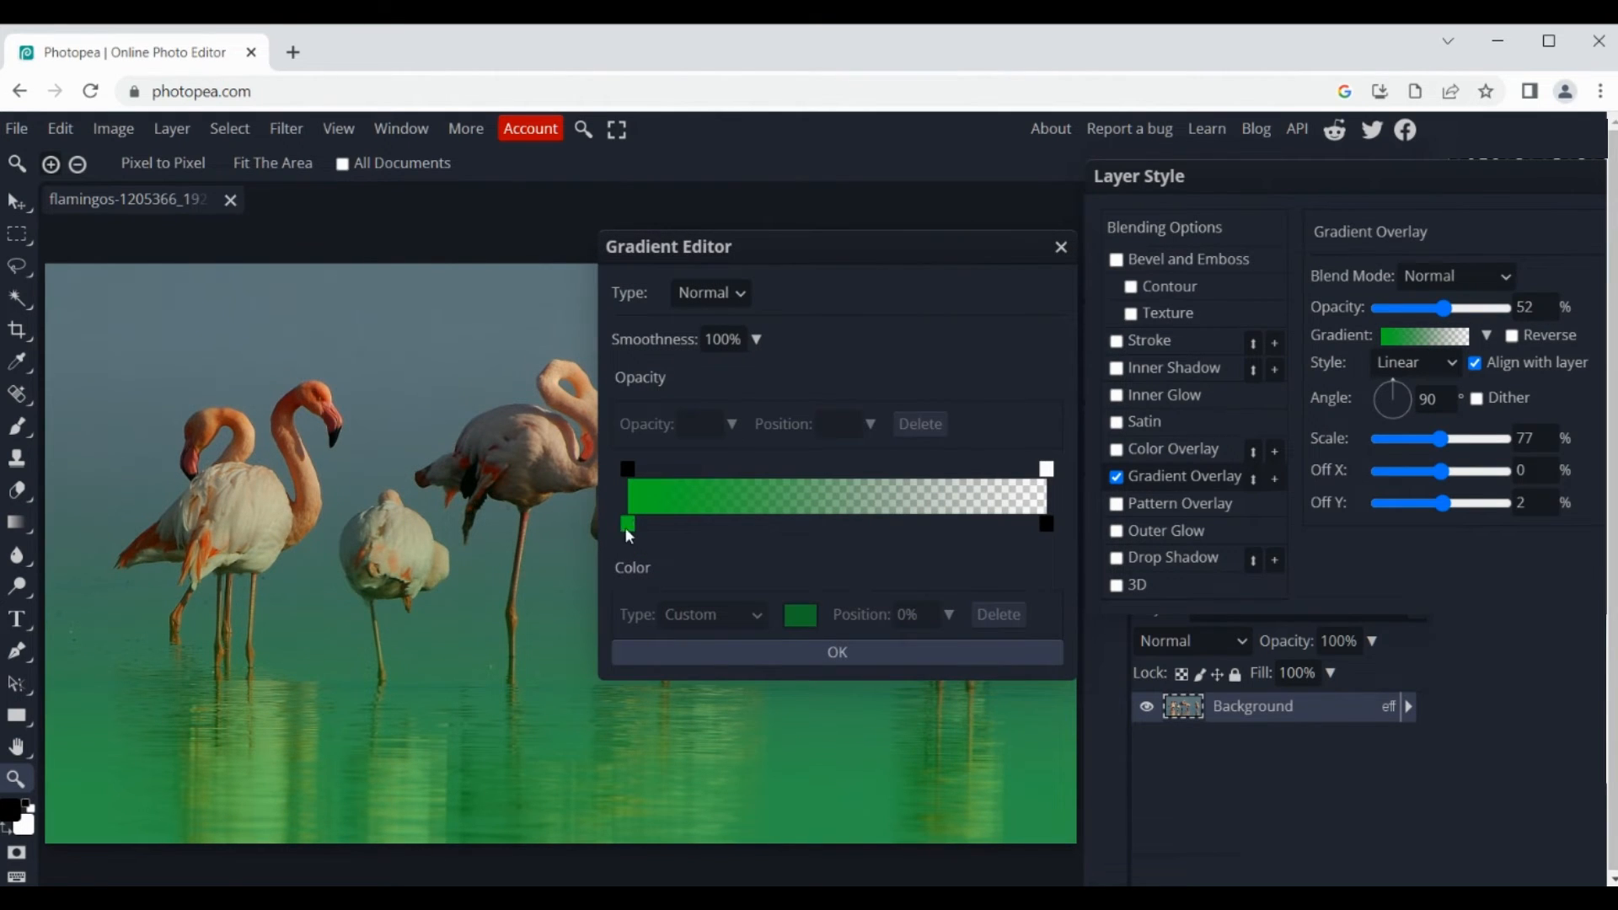
{"action": "left_click", "coordinate": [796, 614]}
{"action": "mouse_move", "coordinate": [452, 387]}
{"action": "left_mouse_down"}
{"action": "mouse_move", "coordinate": [453, 407]}
{"action": "mouse_move", "coordinate": [453, 389]}
{"action": "left_mouse_up"}
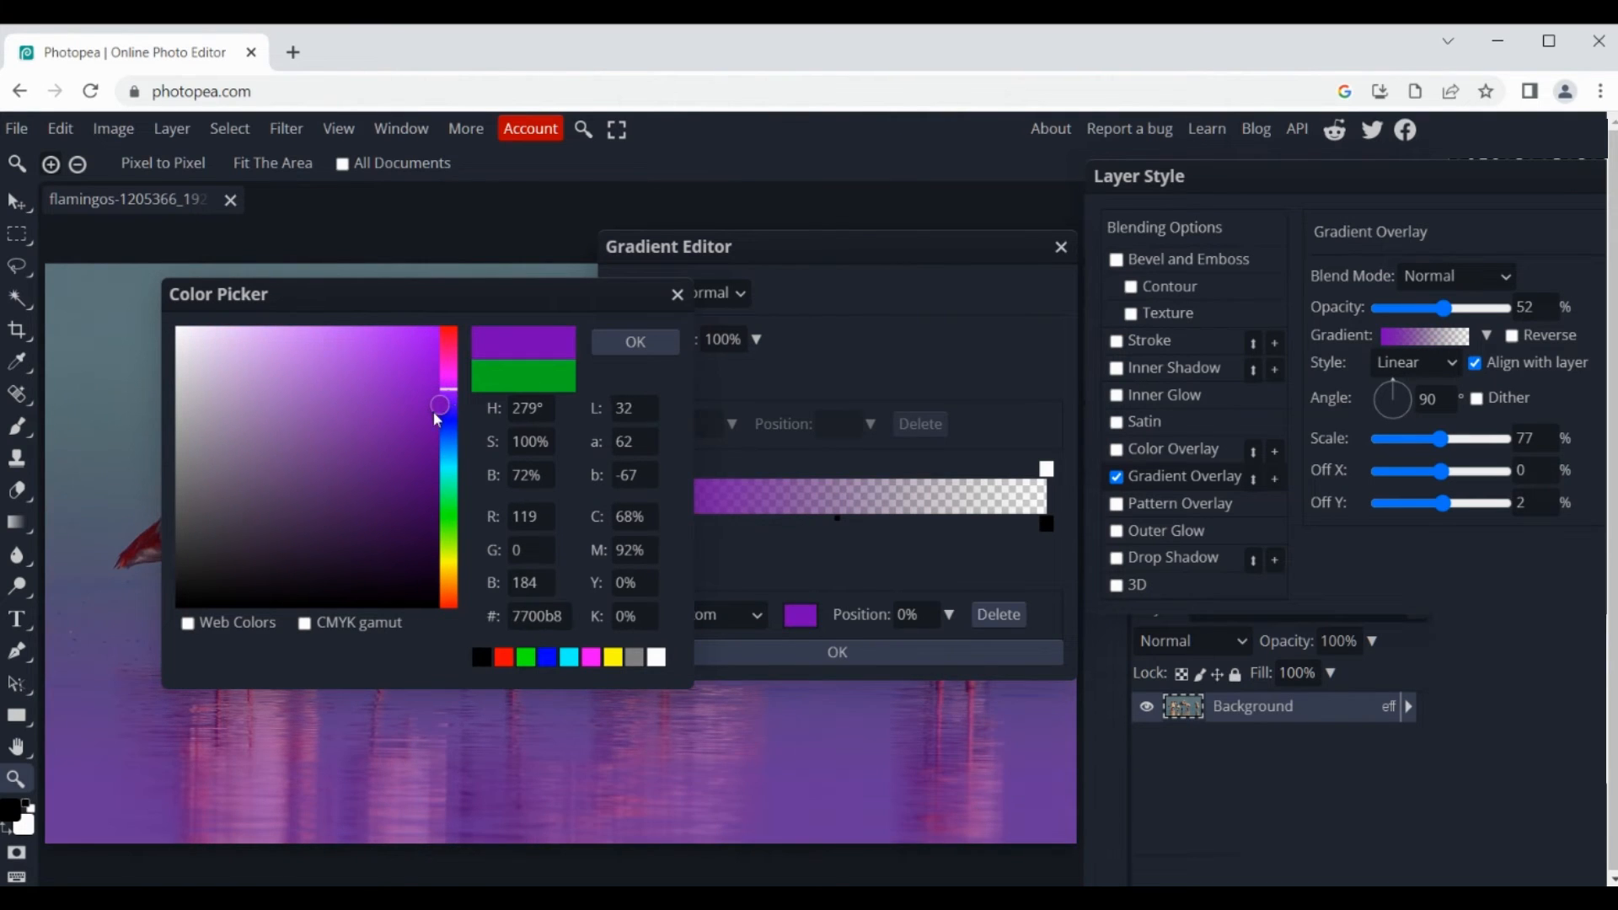
{"action": "left_click", "coordinate": [670, 341]}
{"action": "left_click", "coordinate": [906, 654]}
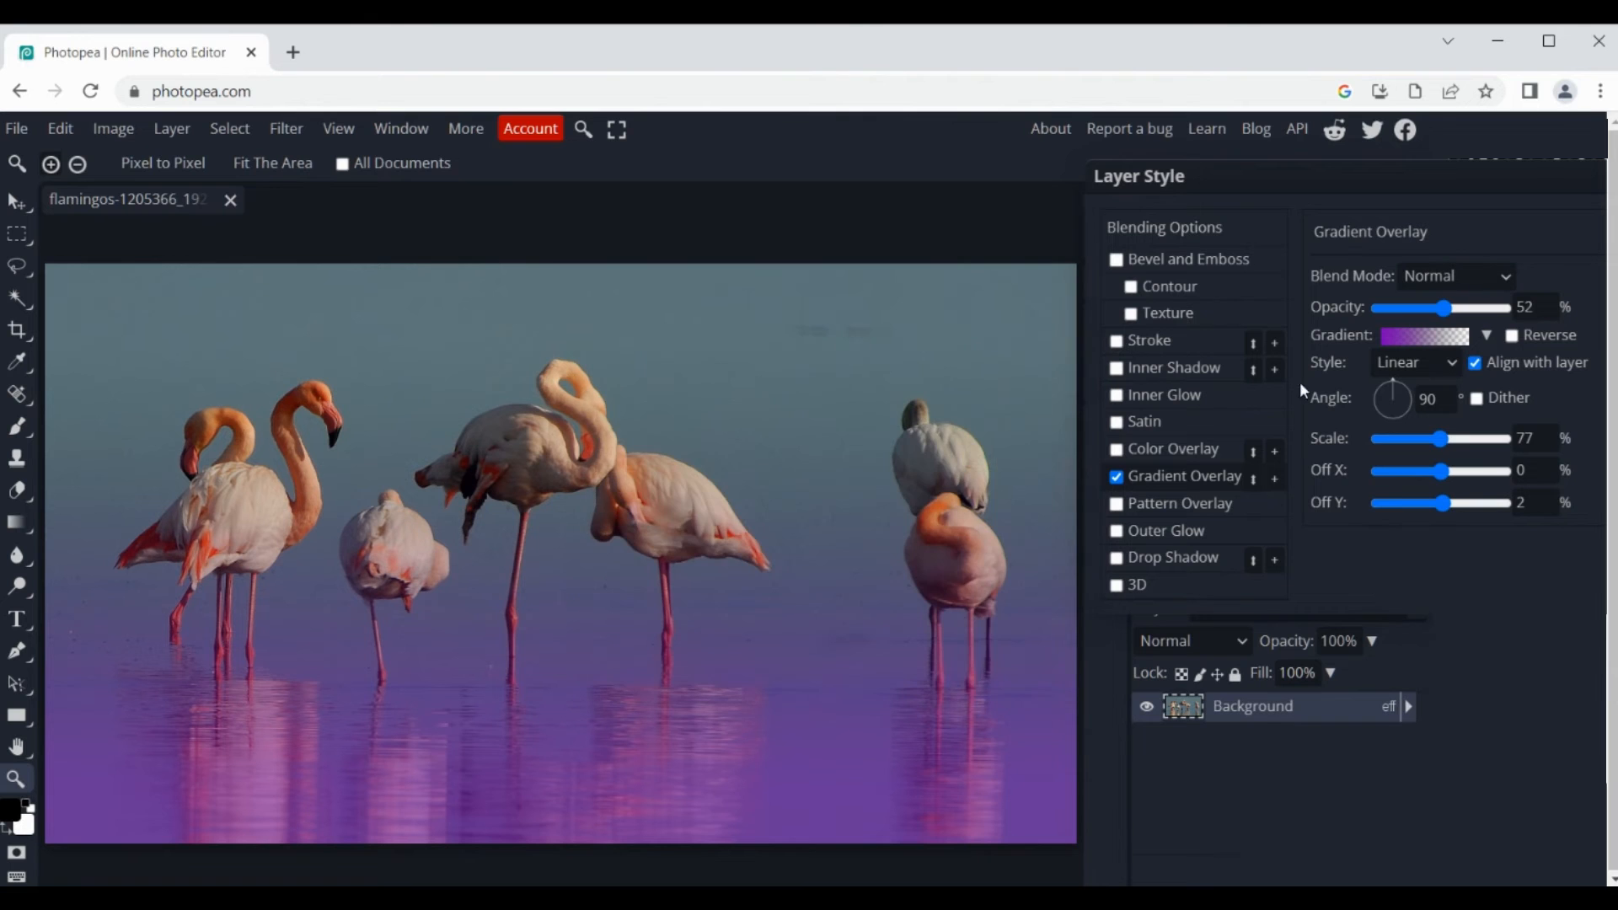
Step: Raise the gradient overlay's opacity to 83% and try the Darken and Multiply blend modes
{"action": "left_click_drag", "start_coordinate": [1443, 309], "coordinate": [1483, 305]}
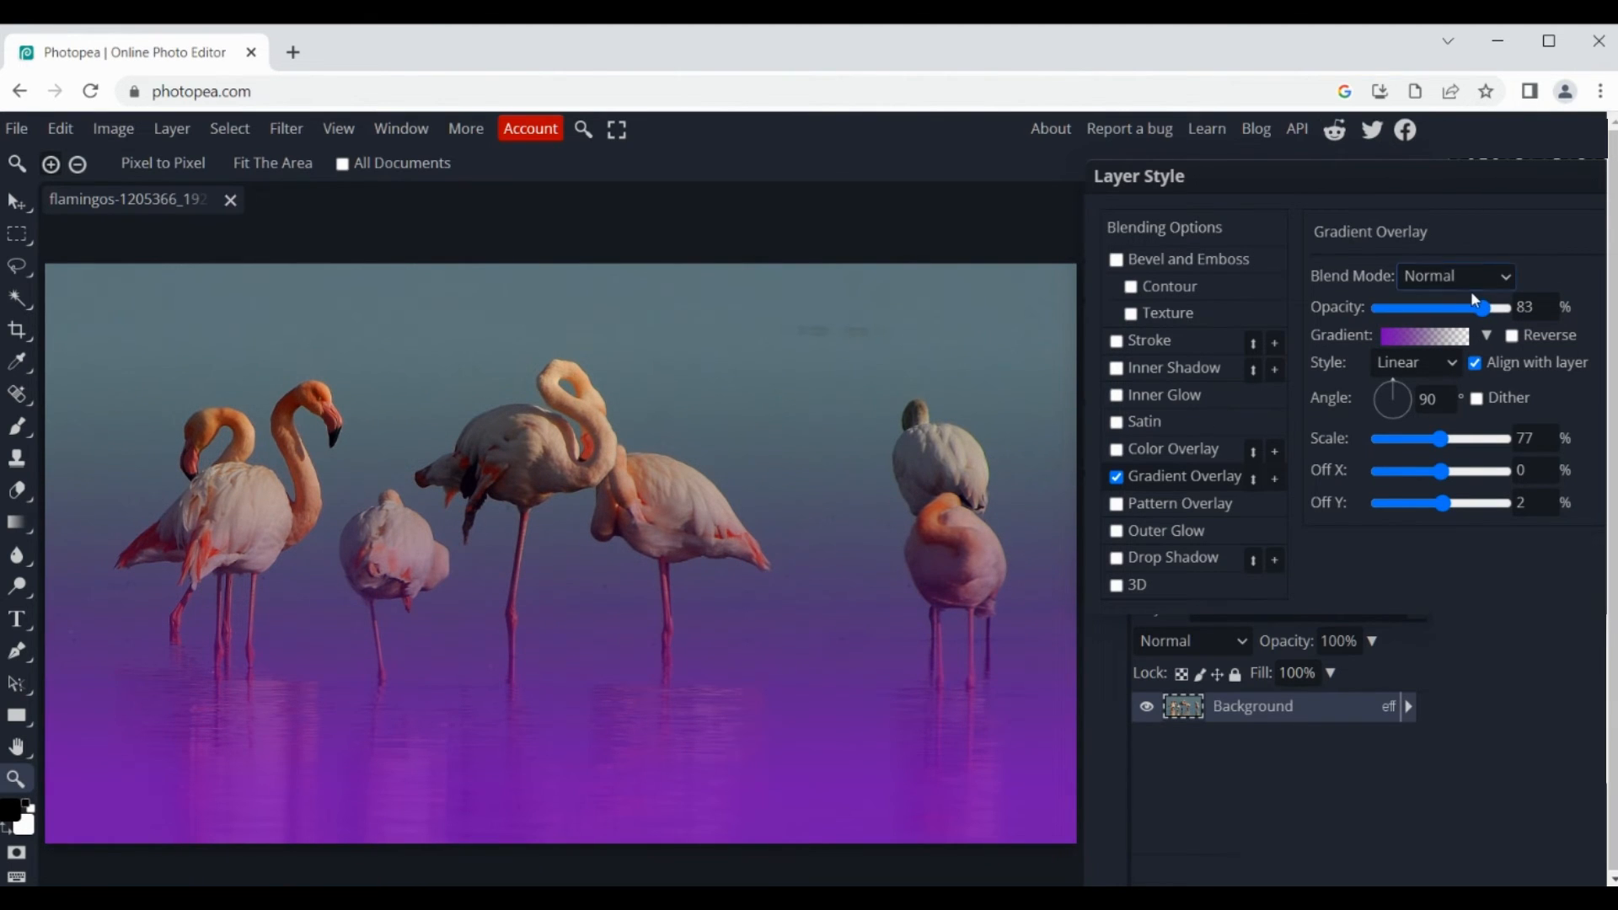
{"action": "left_click_drag", "start_coordinate": [1395, 173], "coordinate": [1365, 182]}
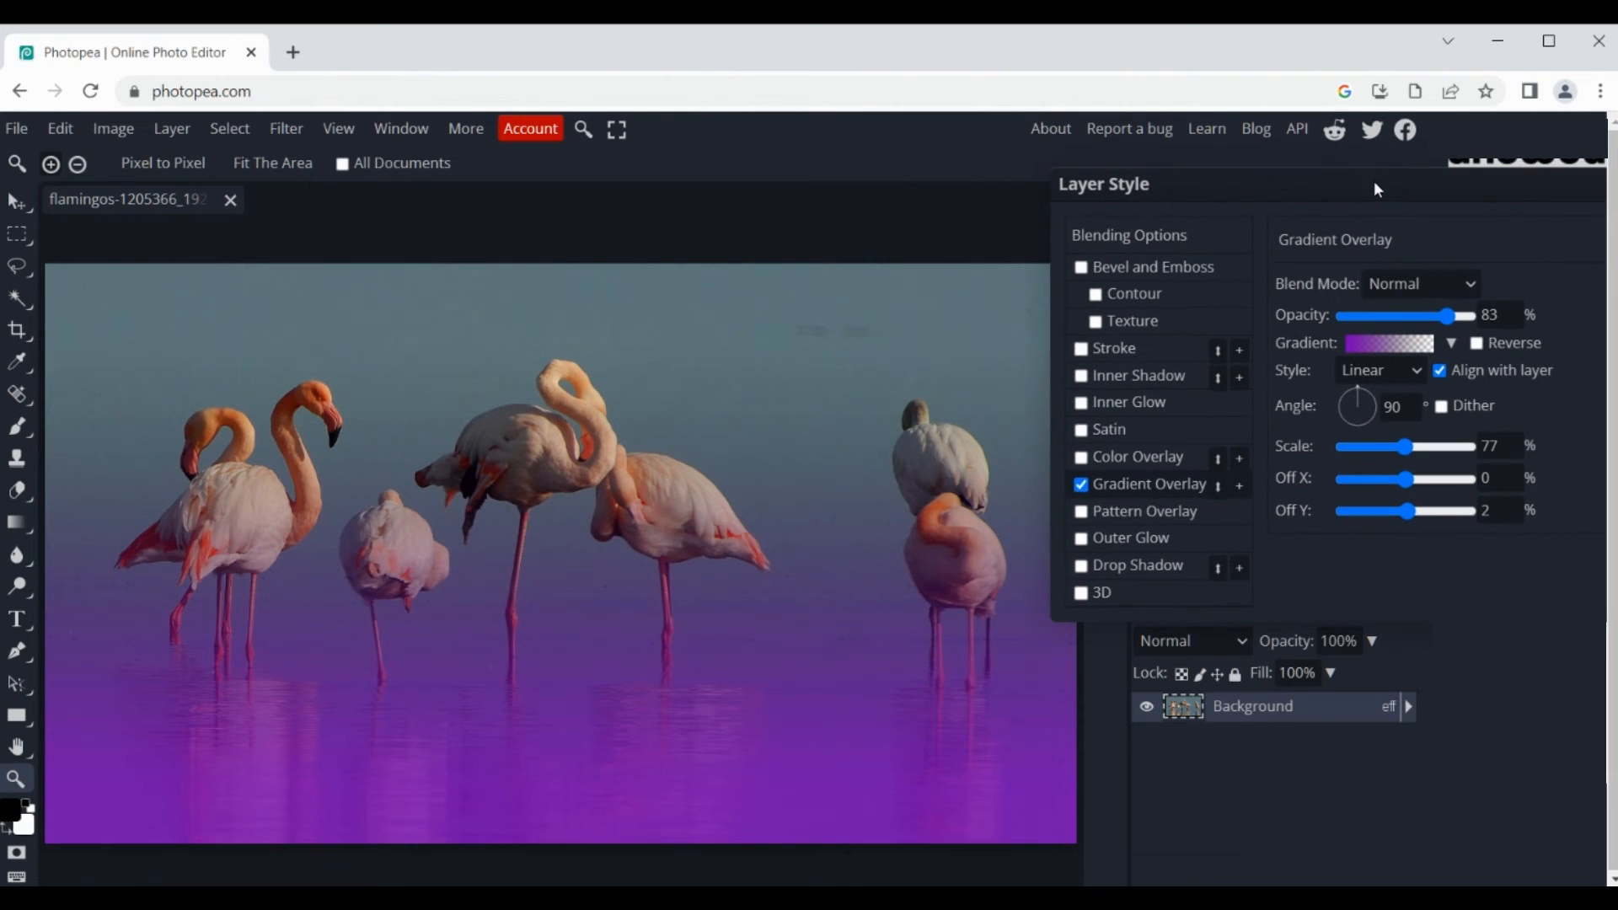
{"action": "left_click", "coordinate": [1457, 287]}
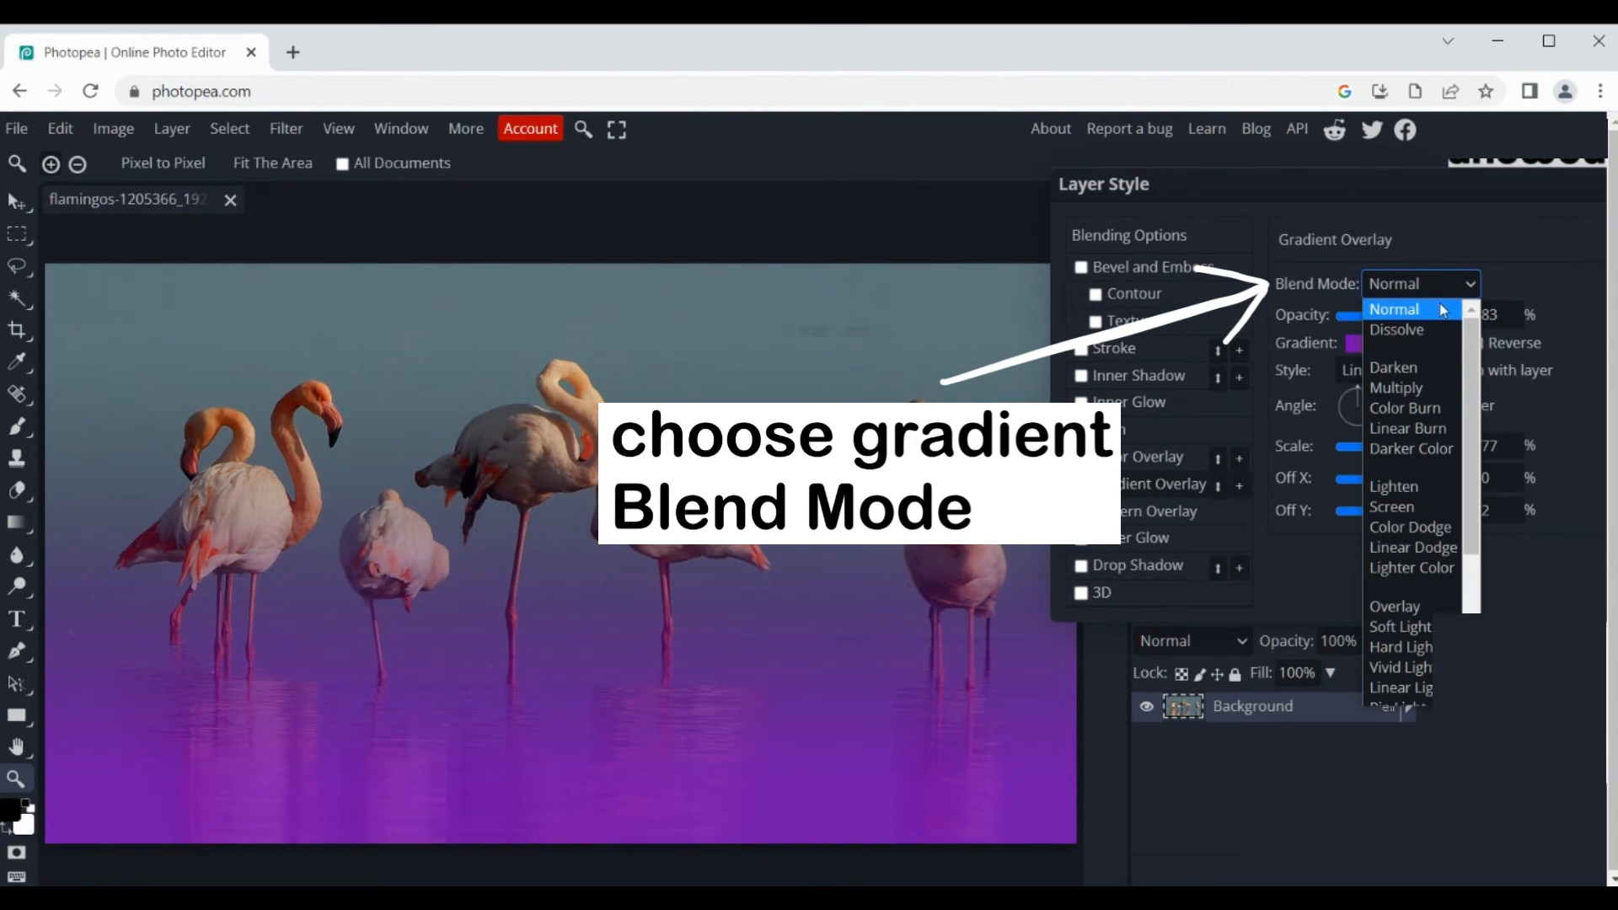
{"action": "left_click", "coordinate": [1402, 364]}
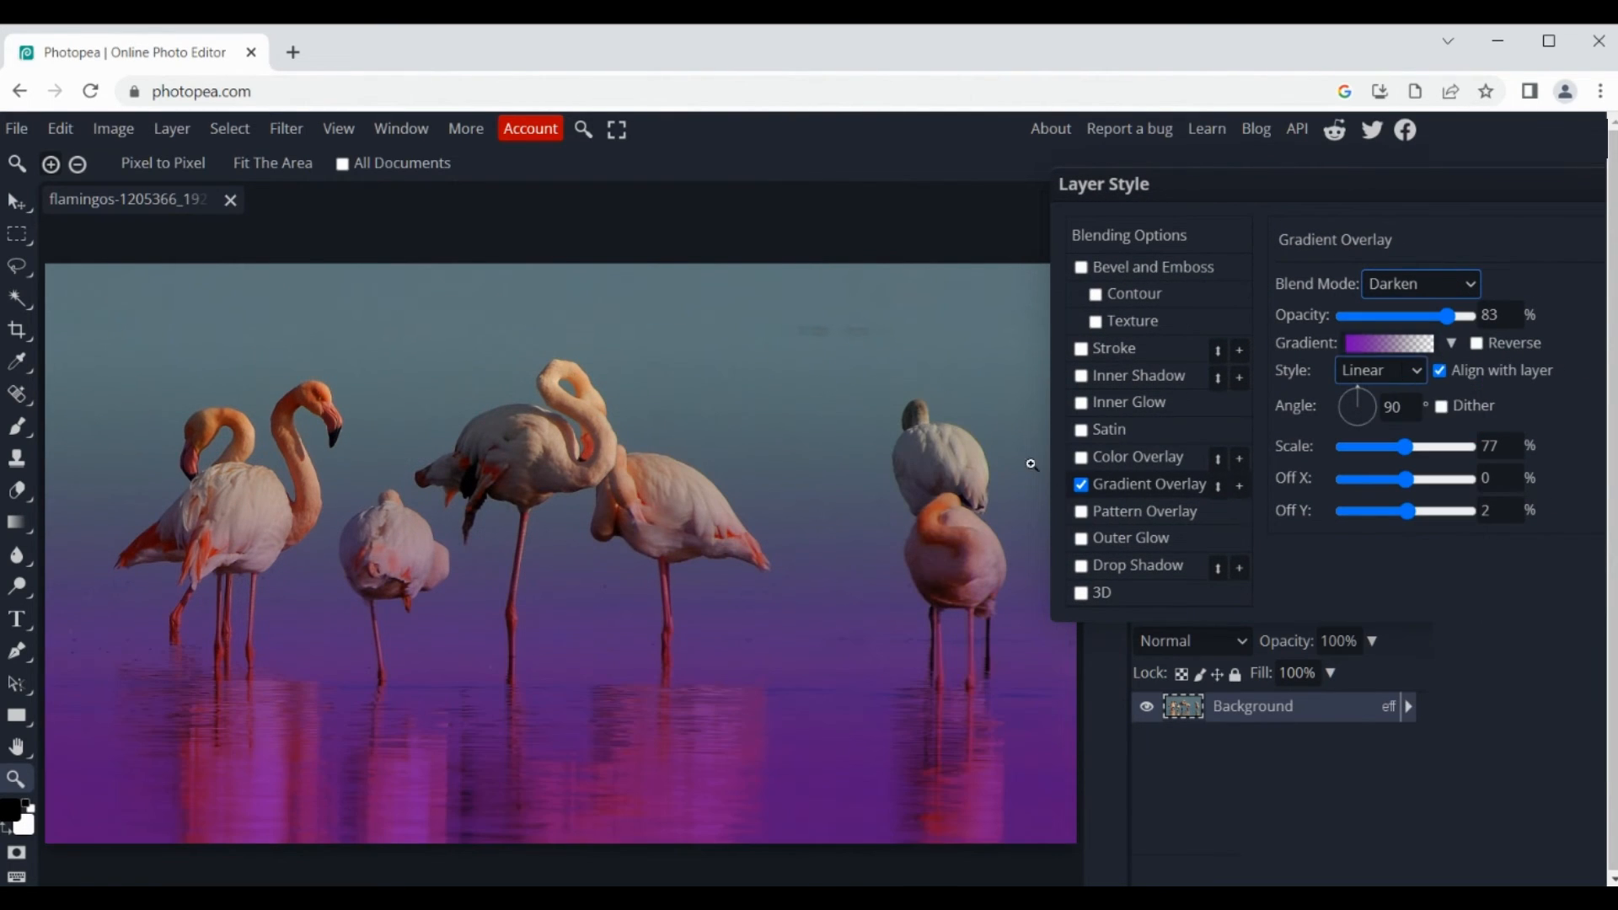
{"action": "left_click", "coordinate": [1399, 287]}
{"action": "left_click", "coordinate": [1394, 383]}
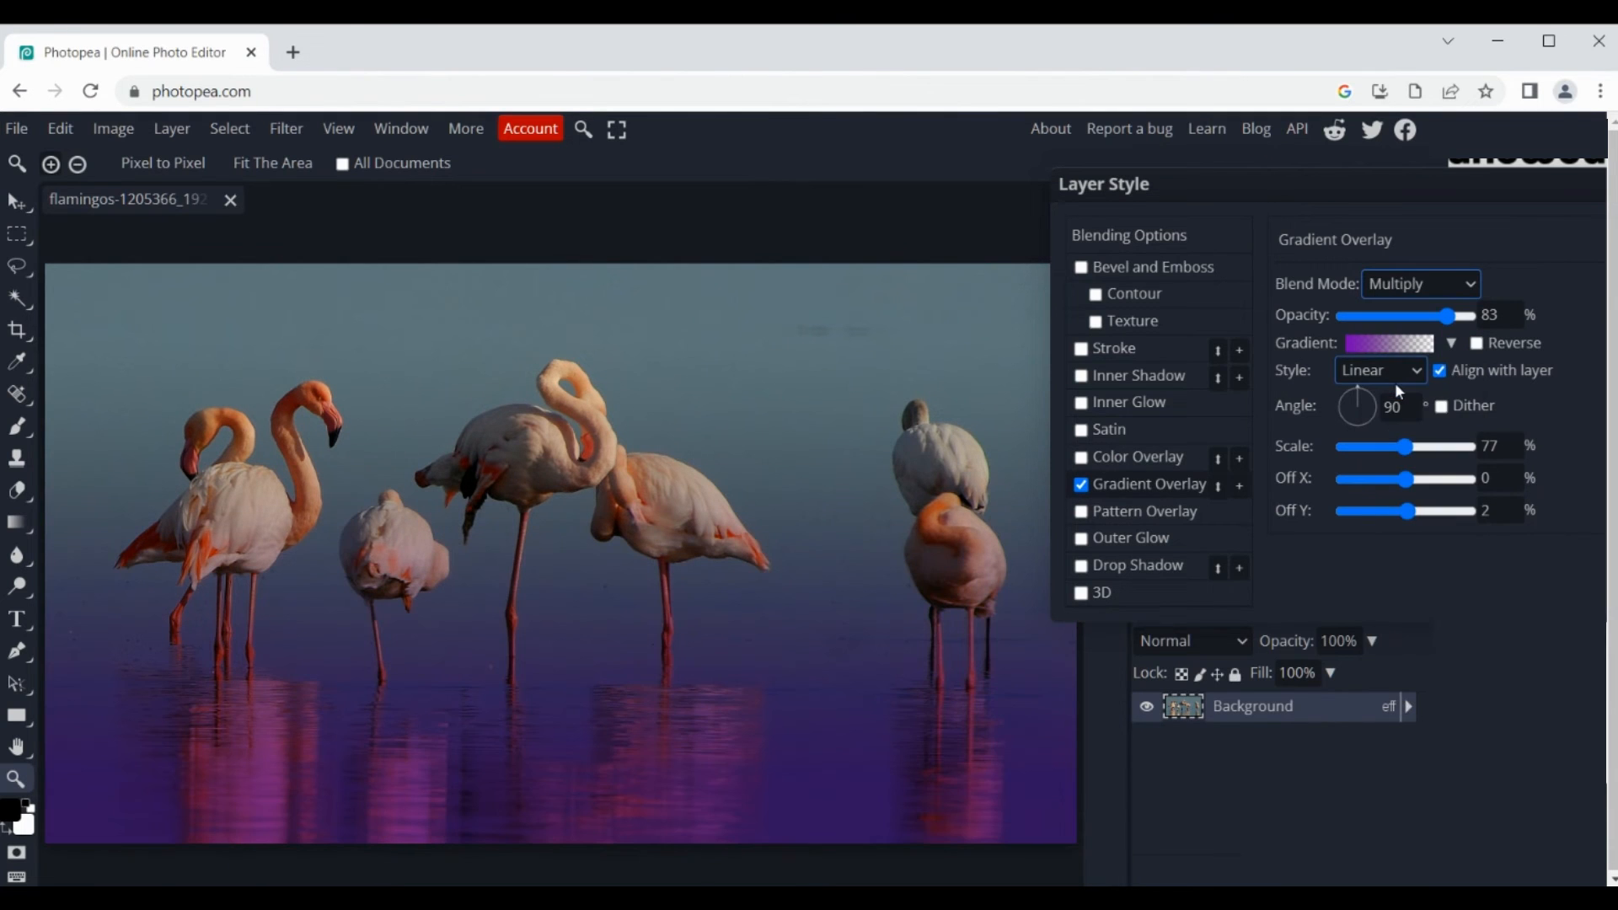
Step: Try the Color Burn blend mode at 58% opacity, toggling the Gradient Overlay off and on to compare
{"action": "left_click", "coordinate": [1417, 283]}
{"action": "left_click", "coordinate": [1414, 408]}
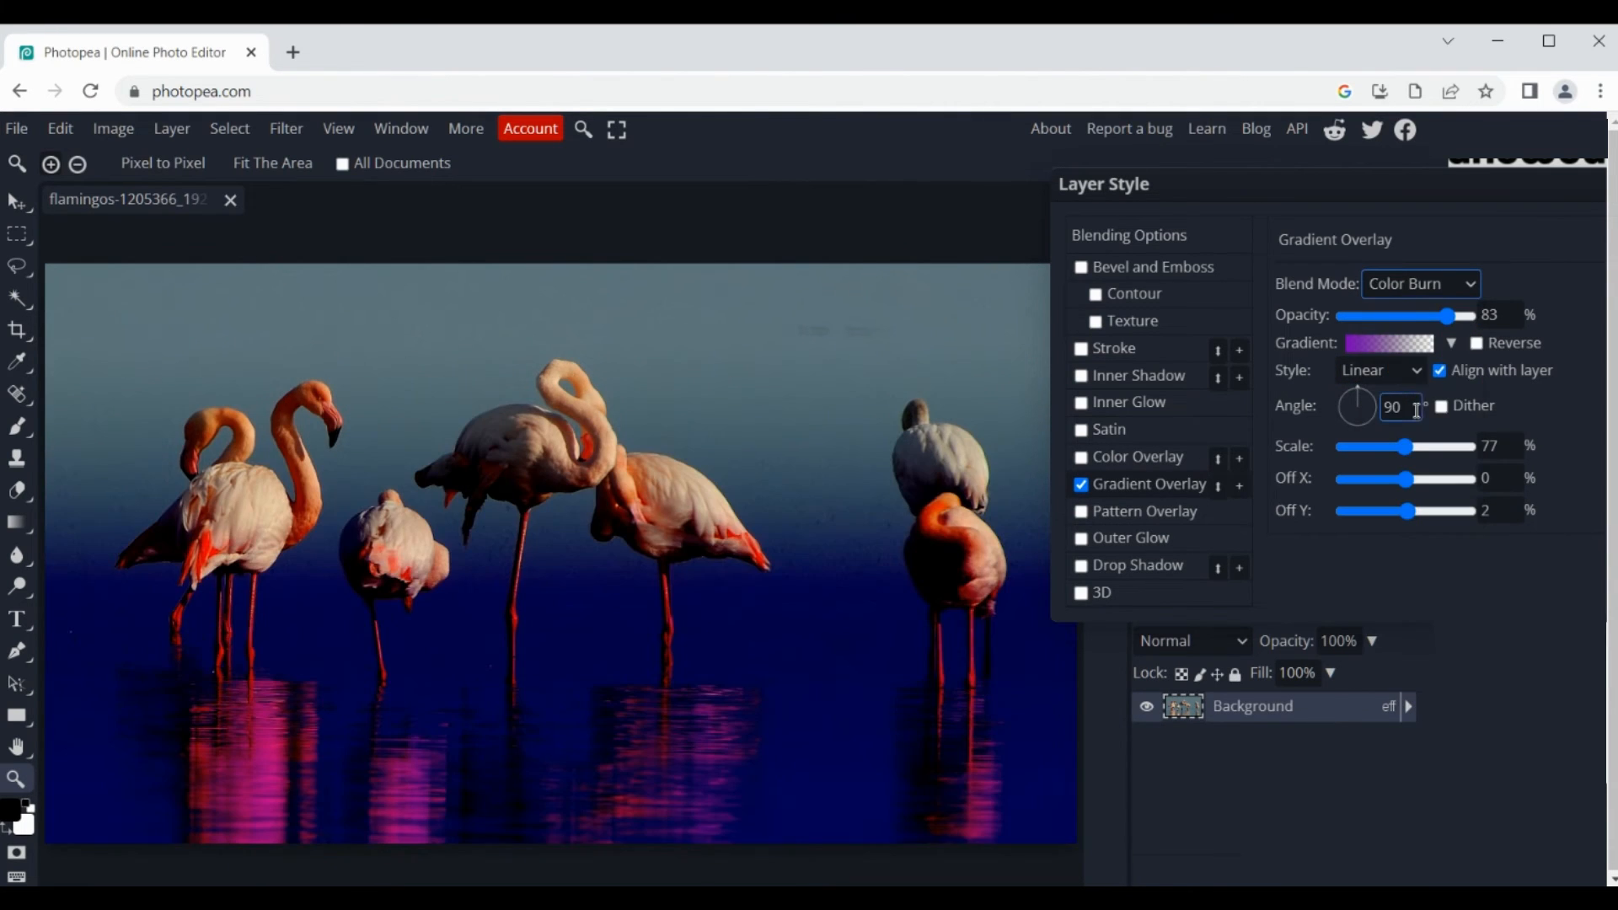
{"action": "left_click", "coordinate": [1419, 316]}
{"action": "left_click", "coordinate": [1083, 493]}
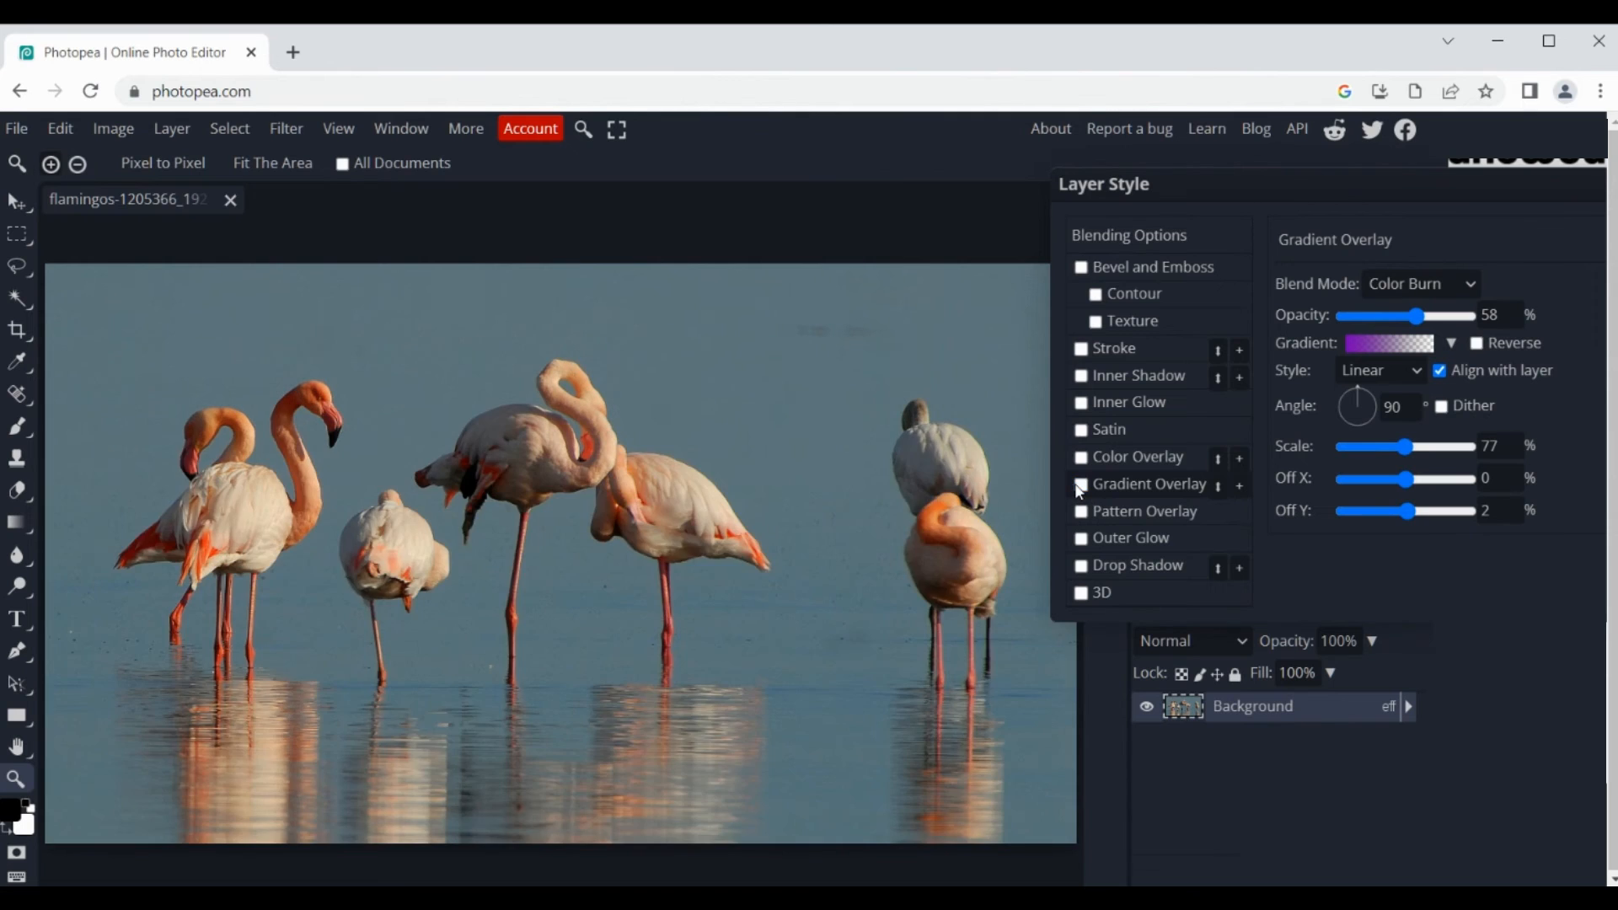
{"action": "left_click", "coordinate": [1079, 490]}
Step: Try the Linear Burn and Darker Color blend modes, toggling the Gradient Overlay off and on to compare
{"action": "left_click", "coordinate": [1419, 284]}
{"action": "left_click", "coordinate": [1398, 428]}
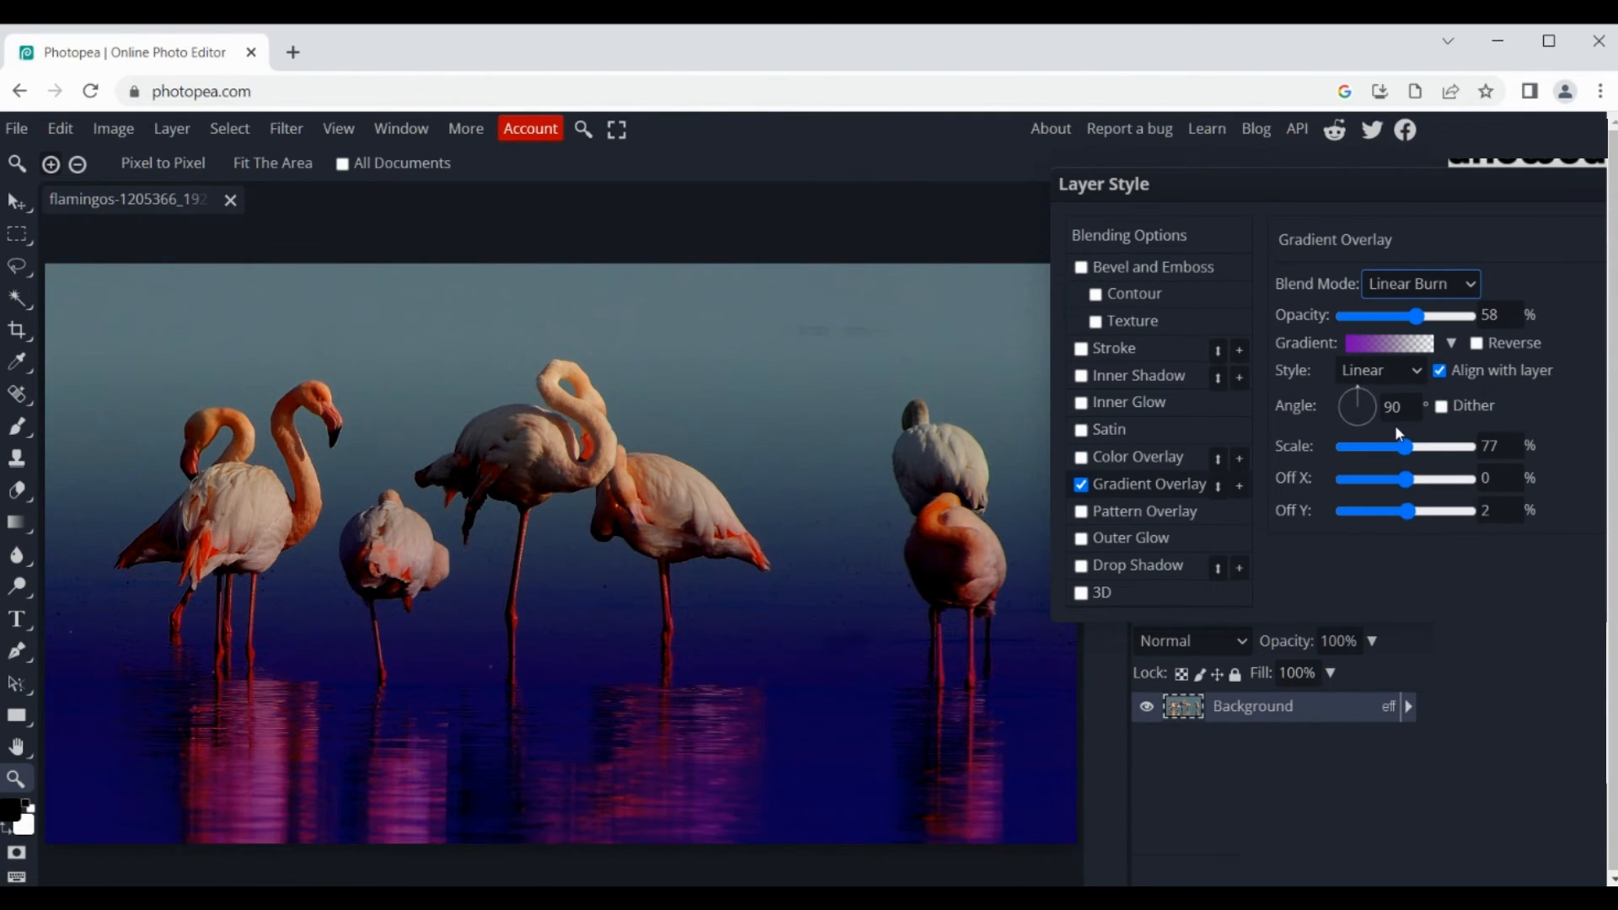
{"action": "left_click", "coordinate": [1429, 286]}
{"action": "left_click", "coordinate": [1410, 453]}
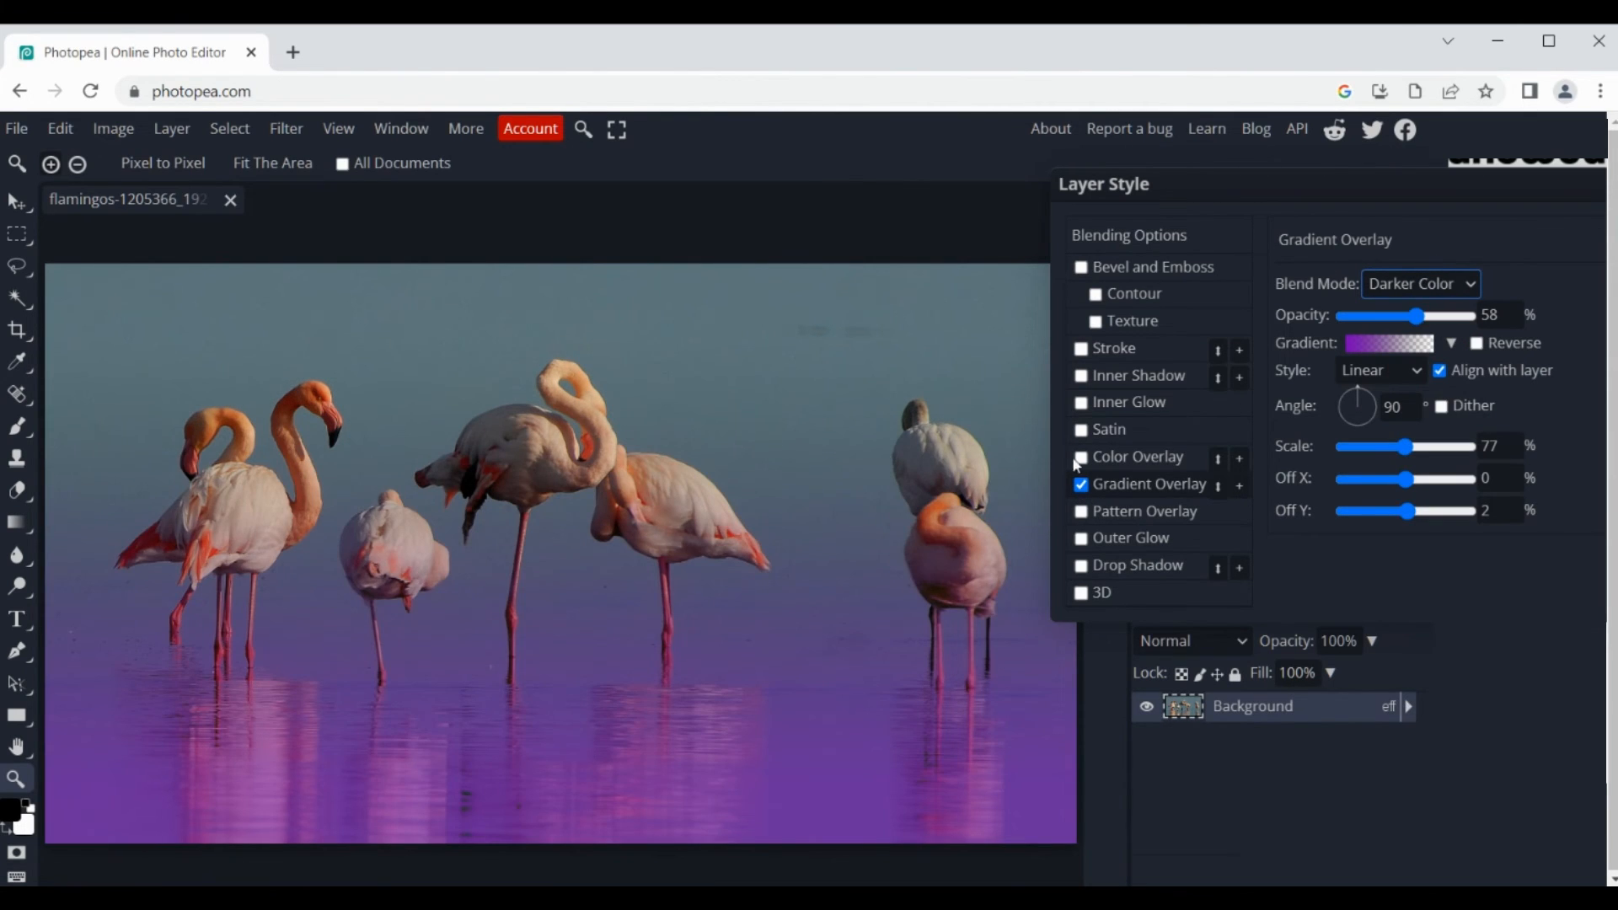
{"action": "left_click", "coordinate": [1081, 486]}
{"action": "left_click", "coordinate": [1081, 485]}
Step: Try the Lighten blend mode for the gradient and toggle the overlay off and on to compare
{"action": "left_click", "coordinate": [1430, 284]}
{"action": "left_click", "coordinate": [1392, 484]}
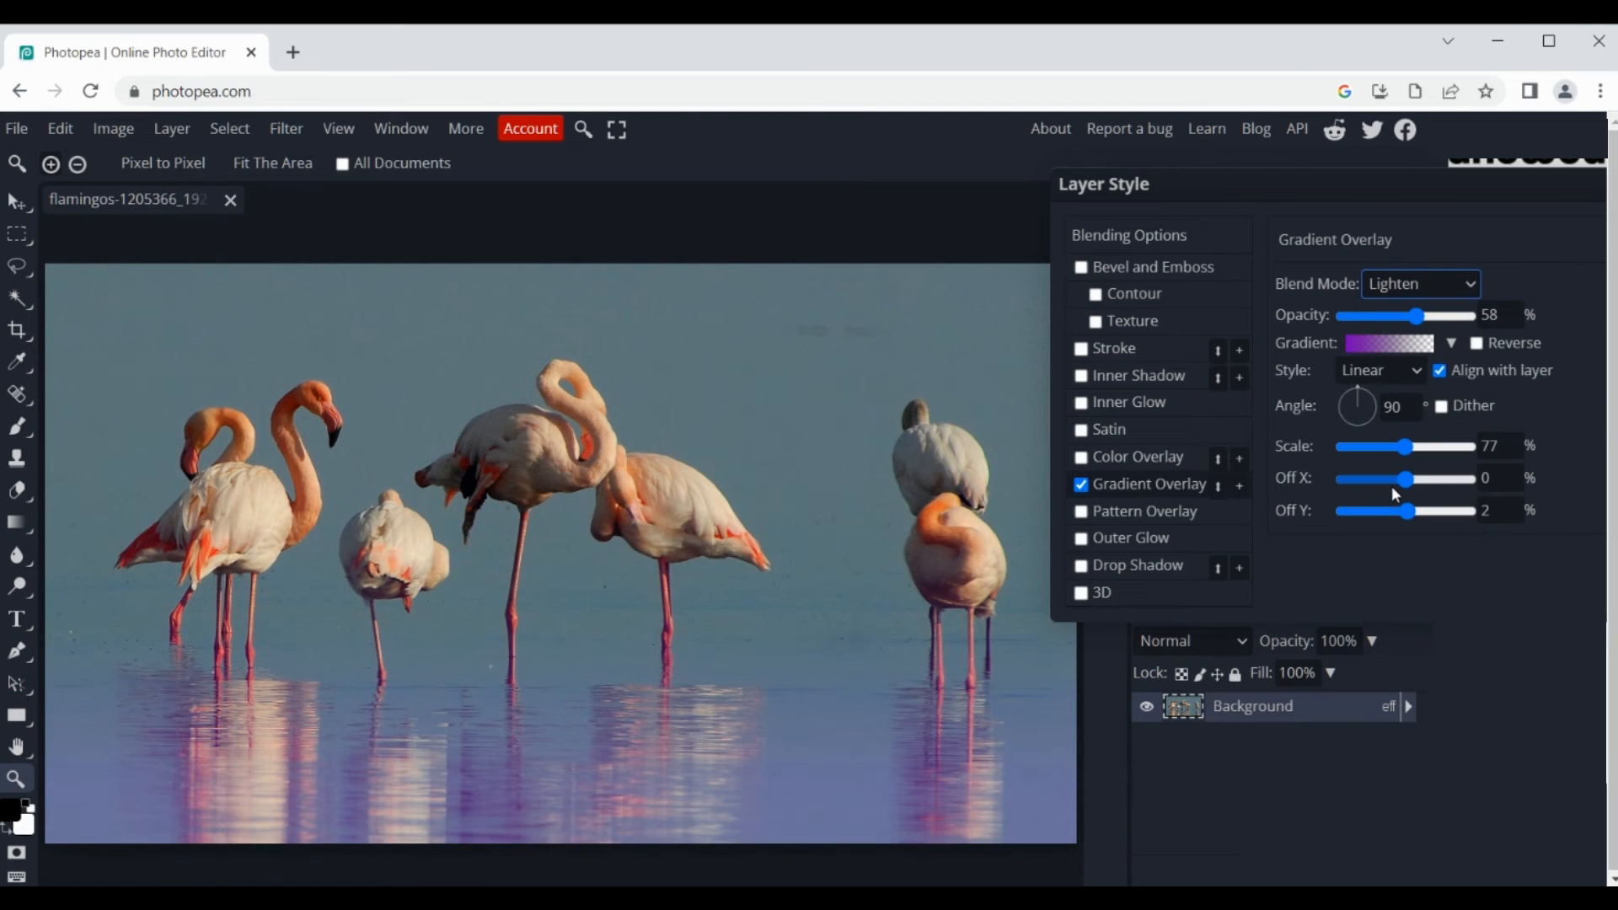
{"action": "left_click", "coordinate": [1082, 485]}
{"action": "left_click", "coordinate": [1082, 485]}
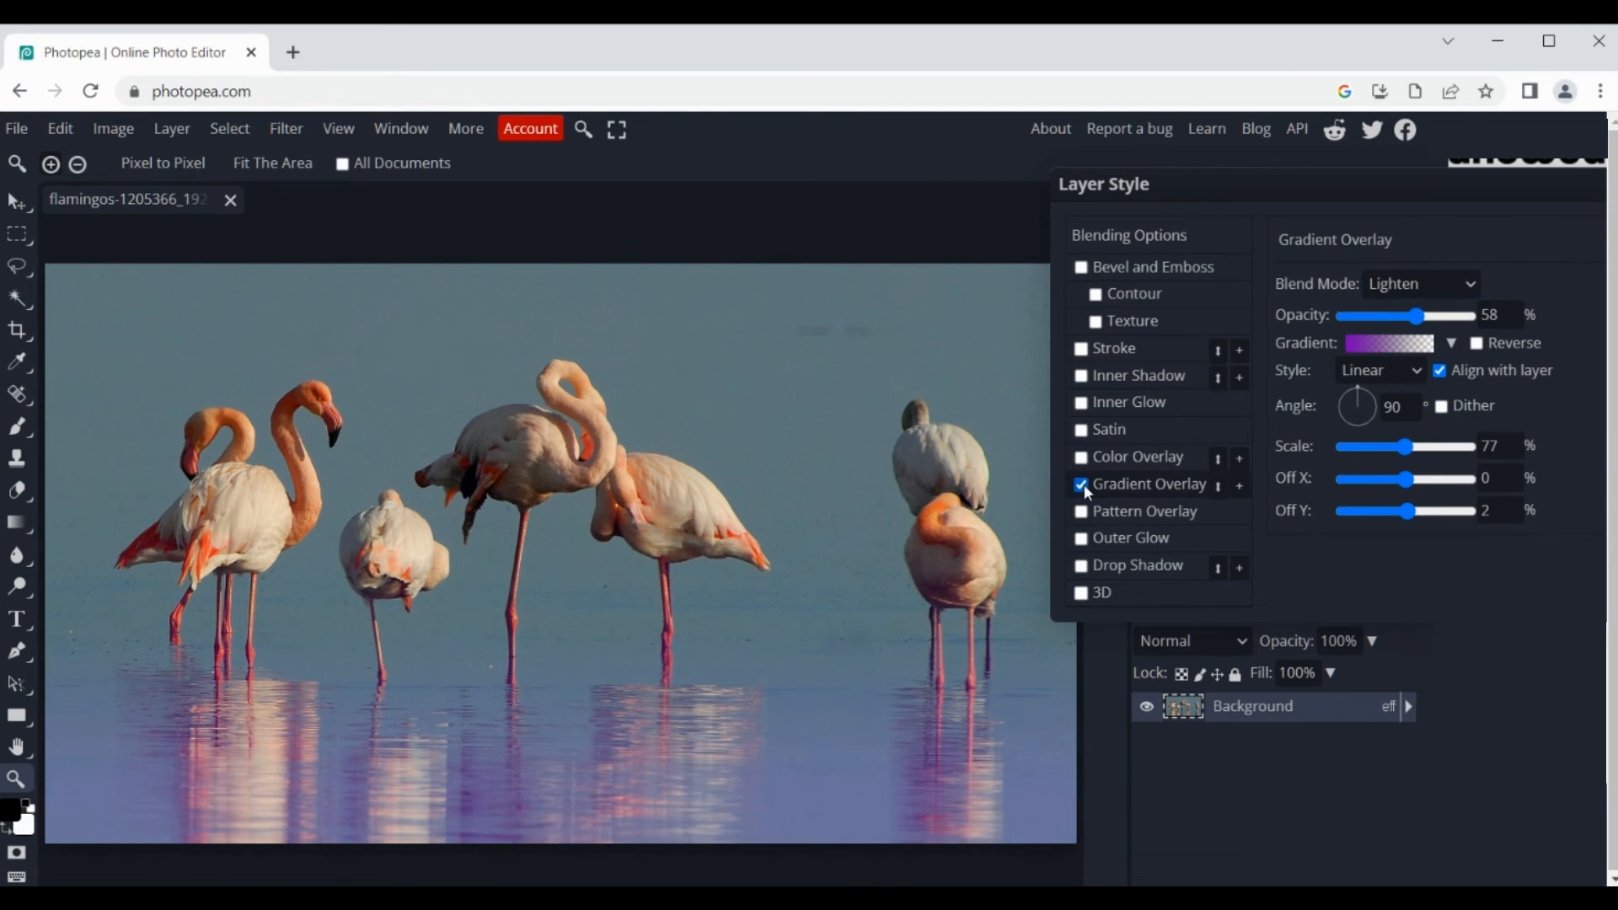
Step: Try the Screen blend mode for the gradient overlay with the opacity at 65%
{"action": "left_click", "coordinate": [1418, 286]}
{"action": "left_click", "coordinate": [1413, 506]}
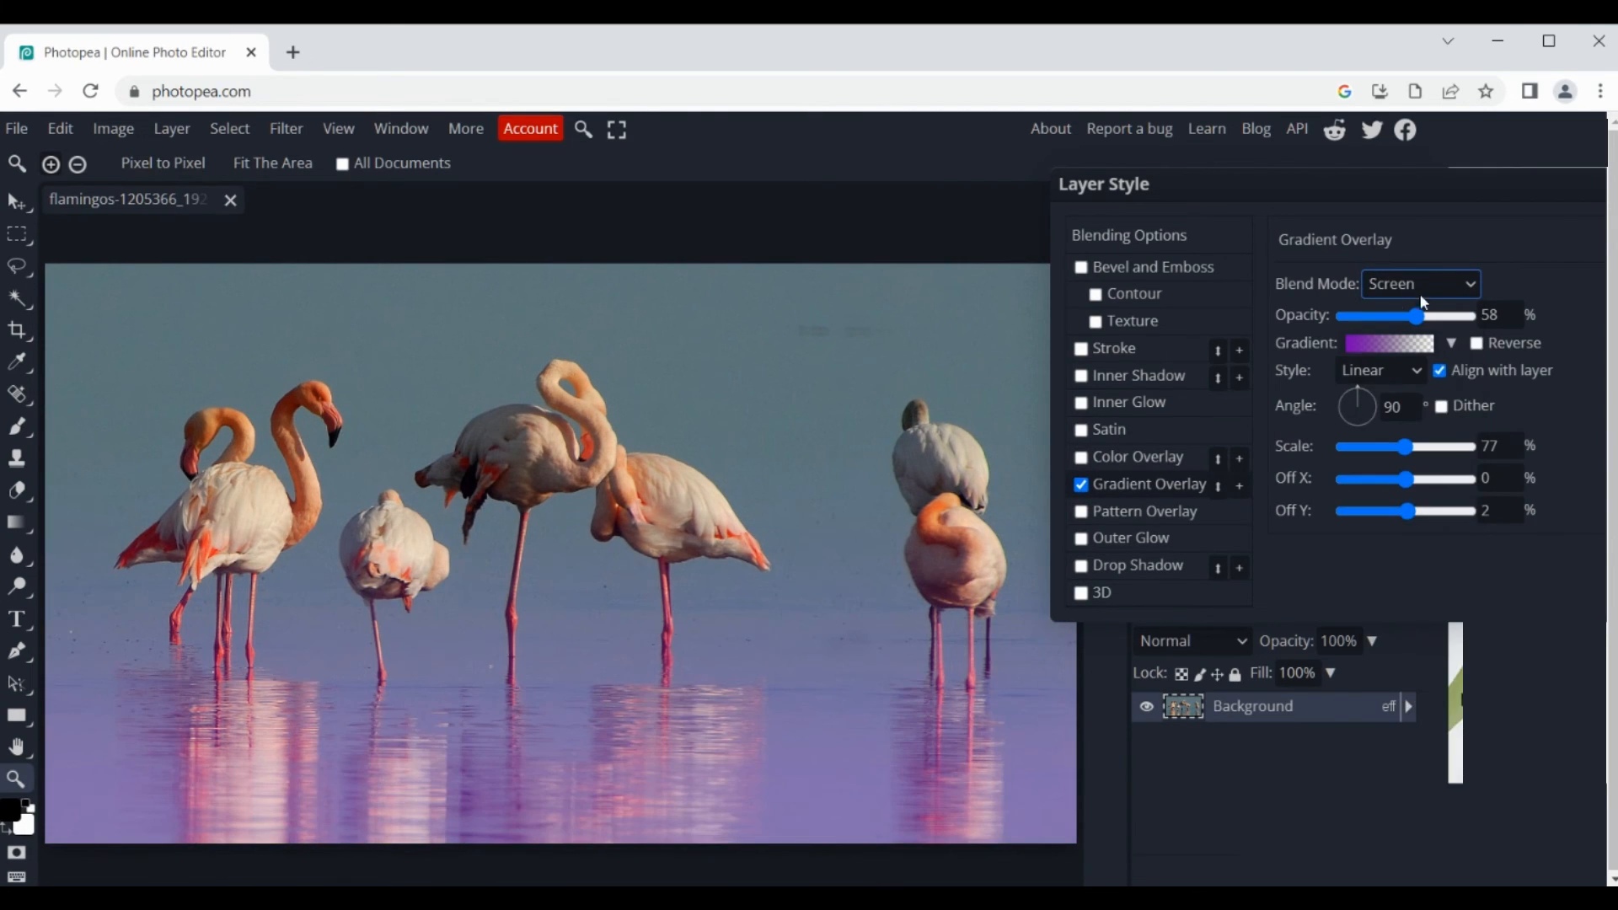
{"action": "mouse_move", "coordinate": [1419, 315]}
{"action": "left_mouse_down"}
{"action": "mouse_move", "coordinate": [1452, 316]}
{"action": "mouse_move", "coordinate": [1424, 315]}
{"action": "left_mouse_up"}
Step: Try the Vivid Light and Hard Mix blend modes on the gradient overlay
{"action": "left_click", "coordinate": [1424, 284]}
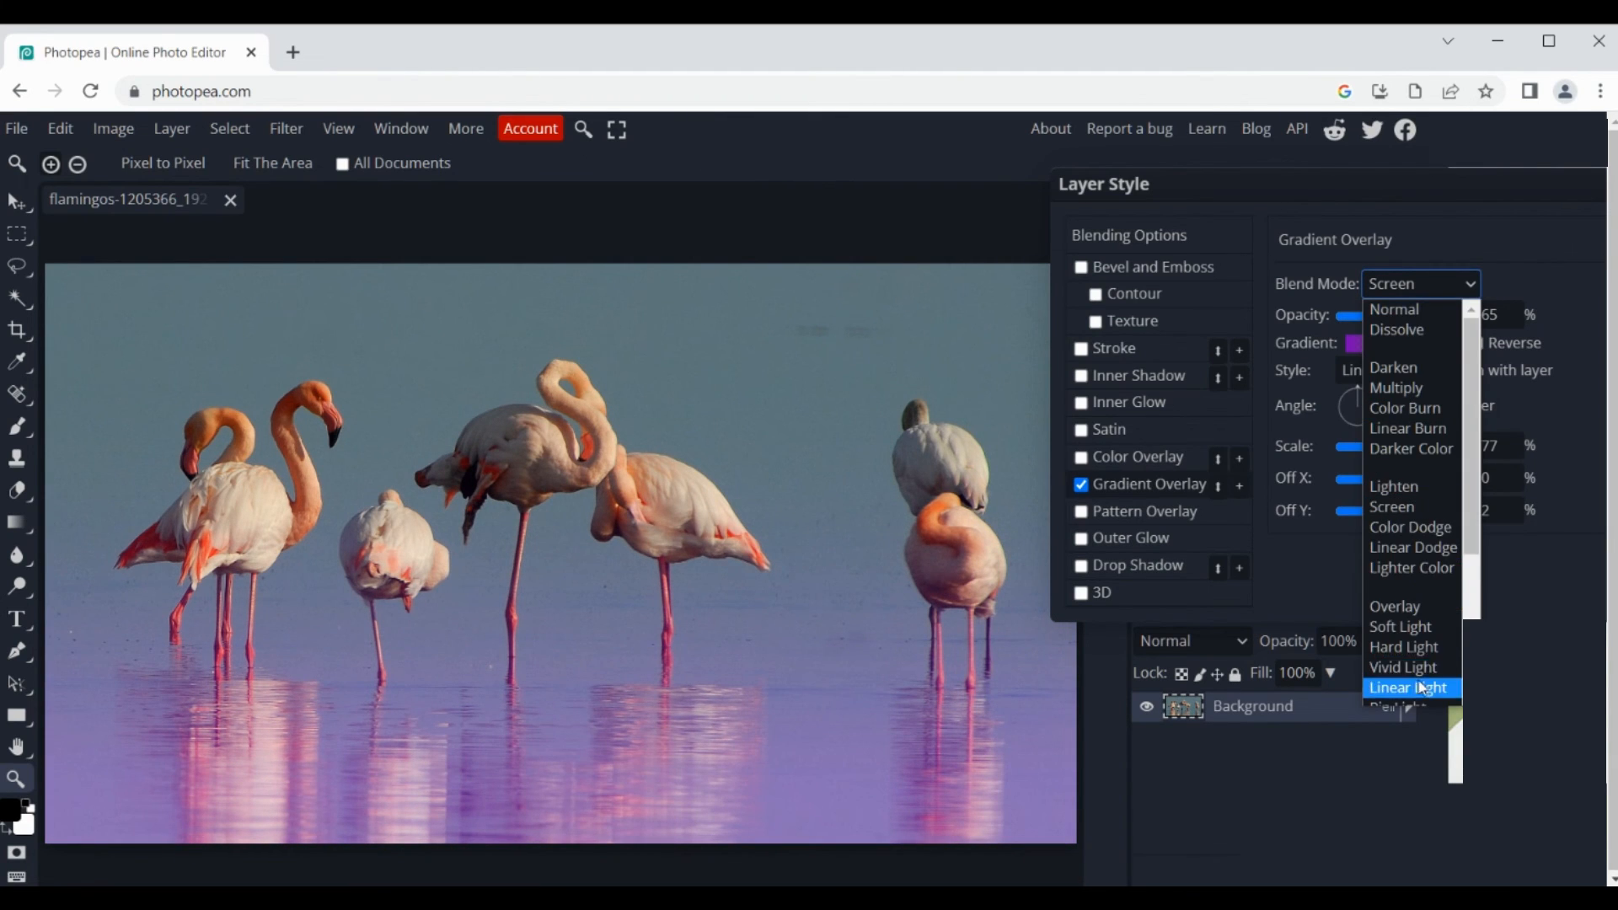
{"action": "left_click", "coordinate": [1415, 671]}
{"action": "left_click", "coordinate": [1427, 282]}
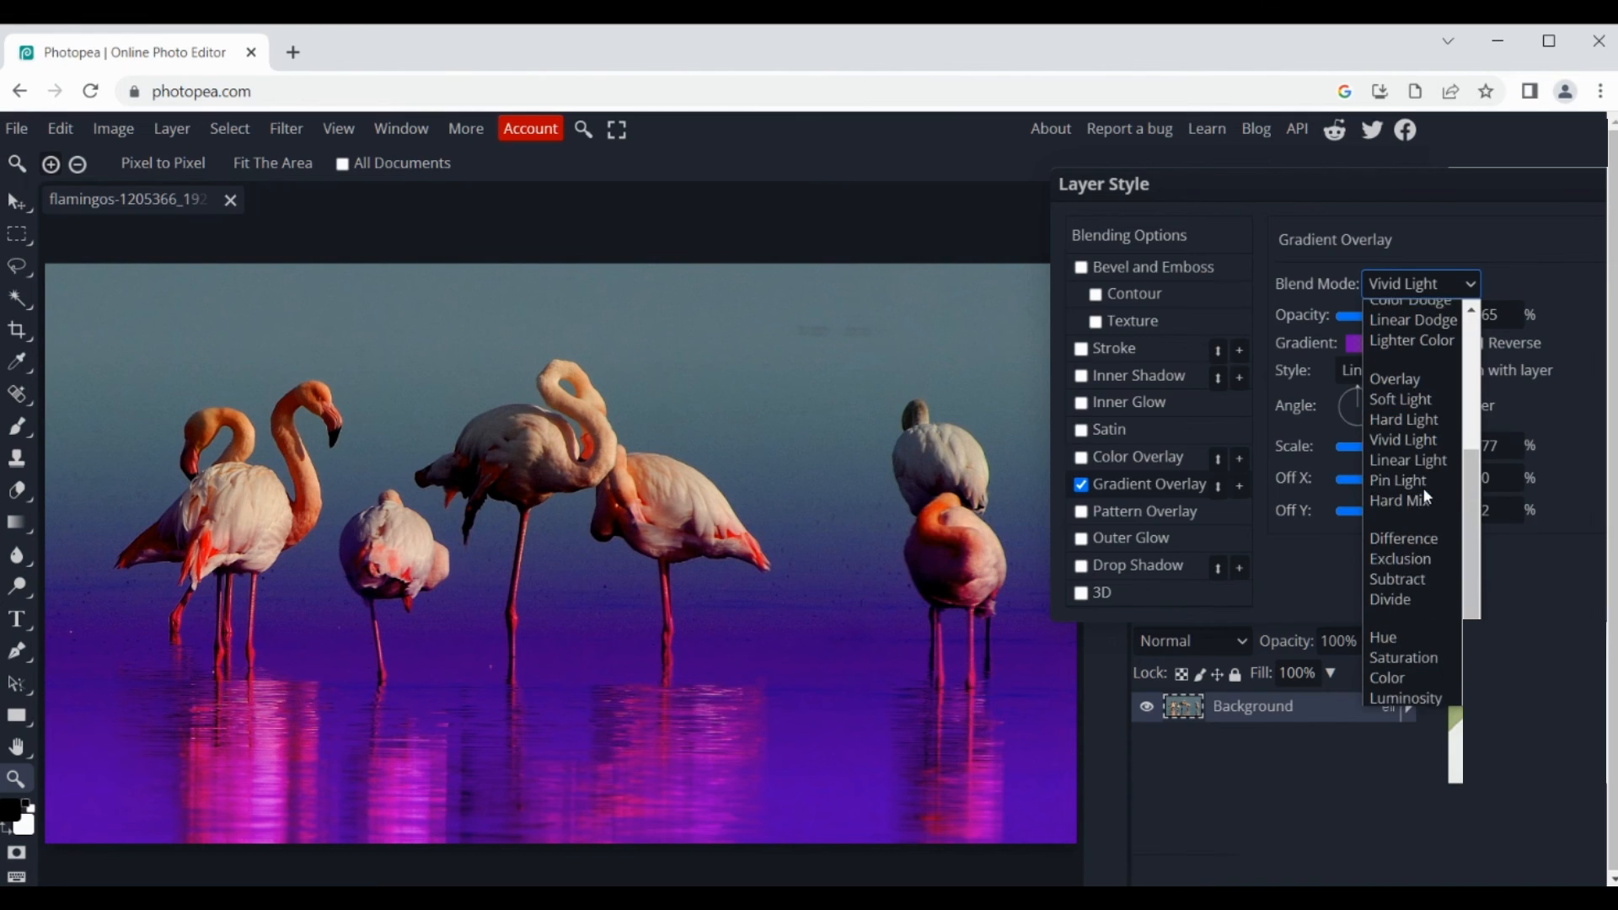
{"action": "left_click", "coordinate": [1416, 502]}
Step: Set the gradient overlay to the Screen blend mode at 100% opacity and accept the layer style
{"action": "left_click", "coordinate": [1424, 284]}
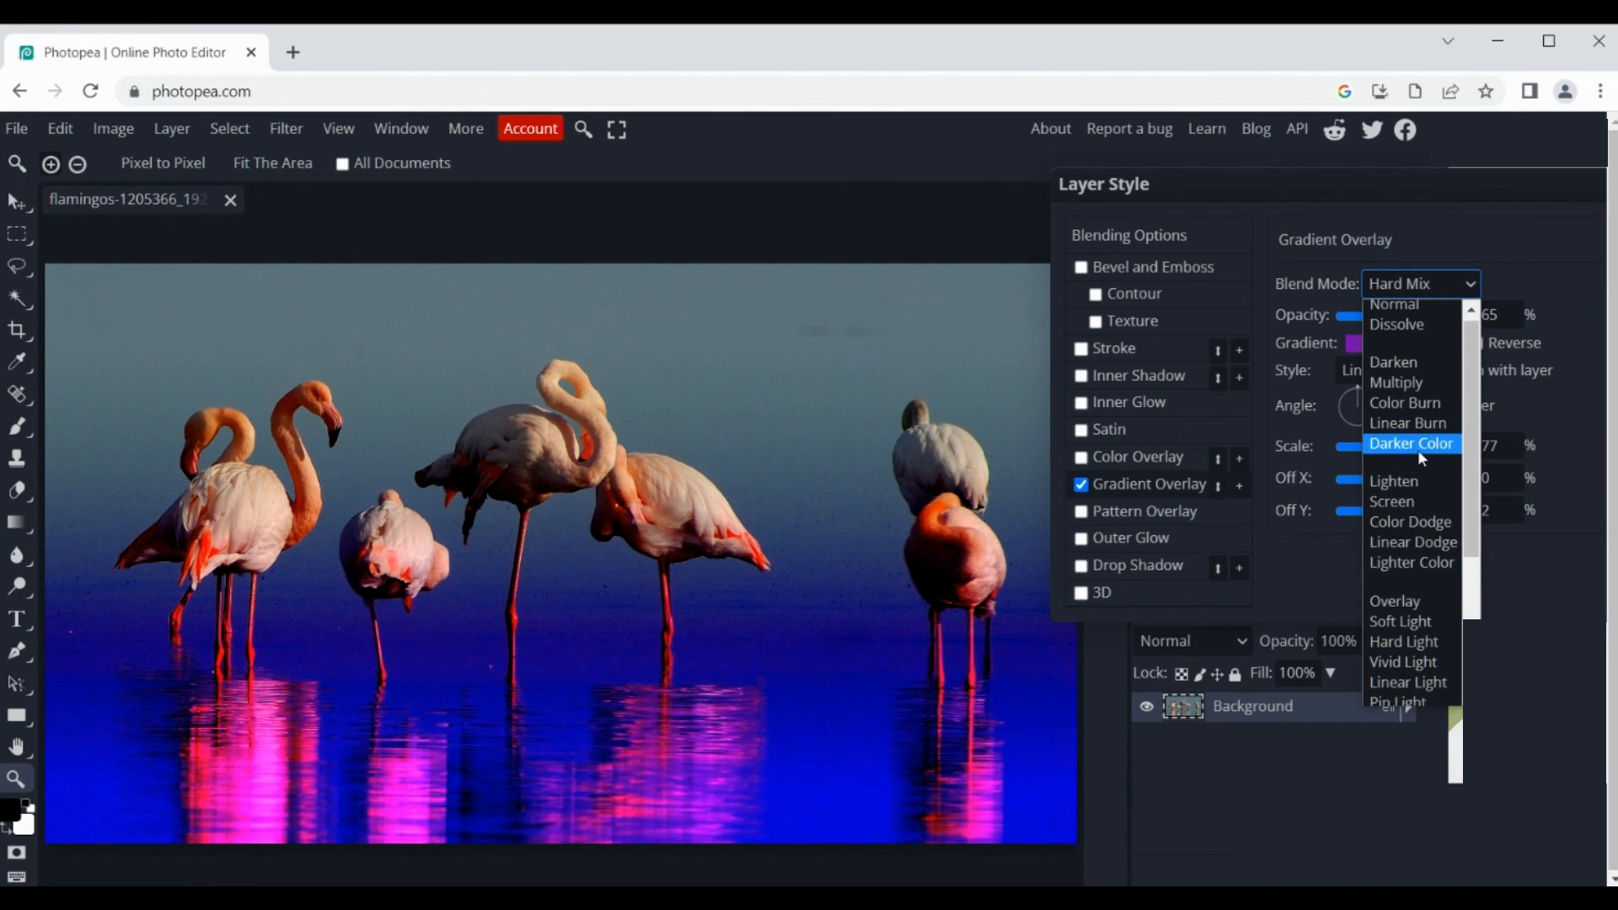
{"action": "left_click", "coordinate": [1411, 501]}
{"action": "left_click_drag", "start_coordinate": [1418, 317], "coordinate": [1561, 308]}
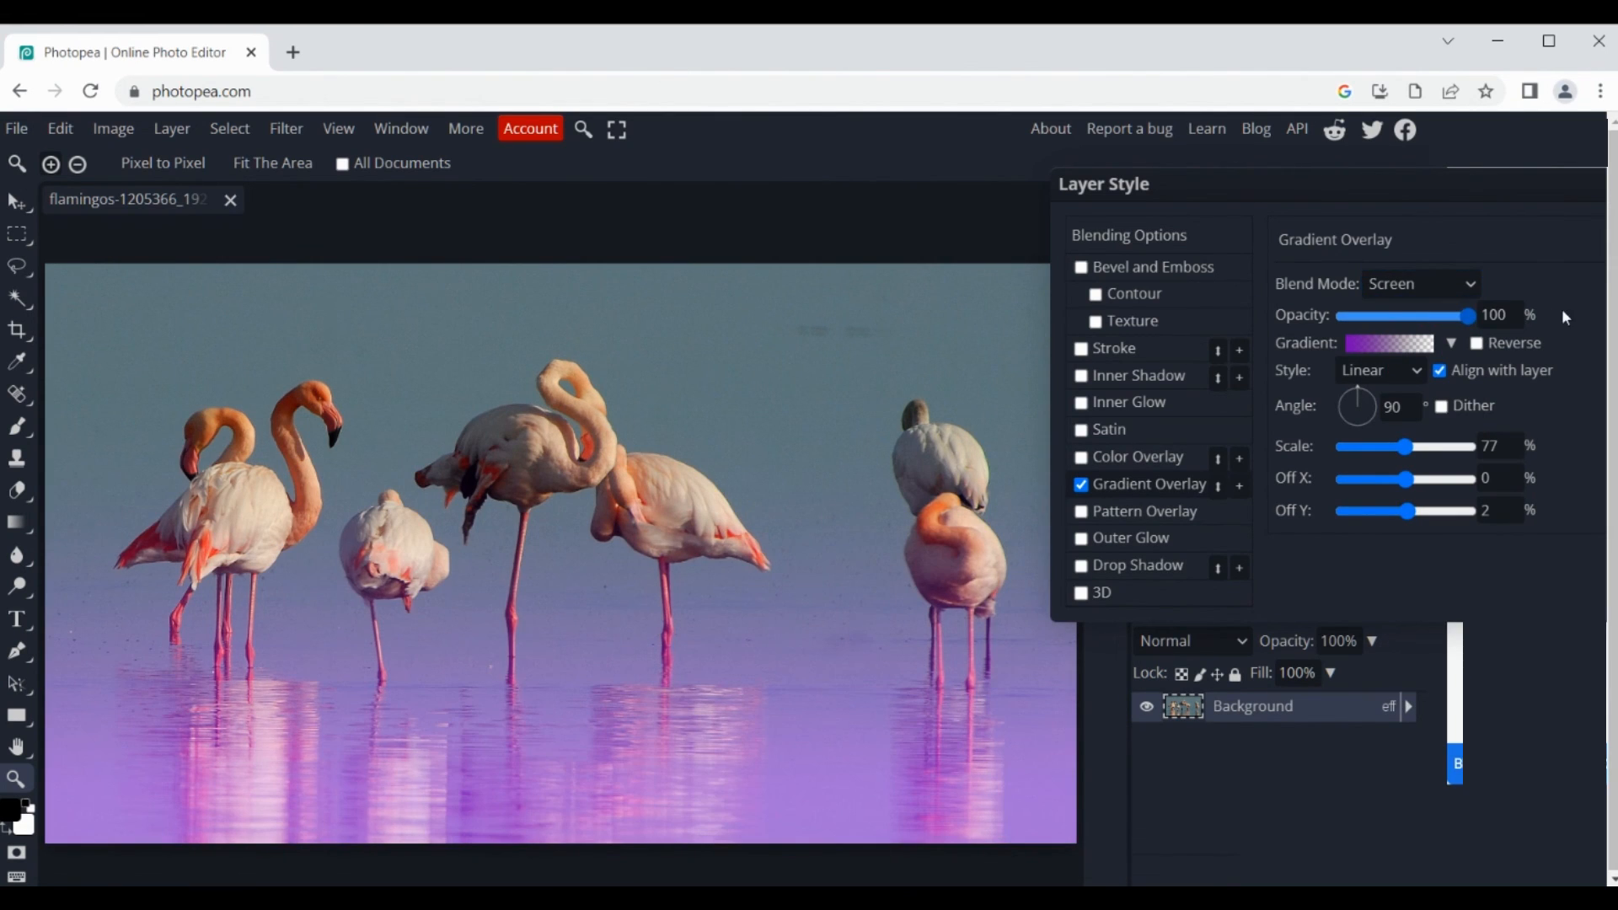
{"action": "left_click_drag", "start_coordinate": [1440, 192], "coordinate": [1222, 182]}
{"action": "left_click", "coordinate": [1461, 218]}
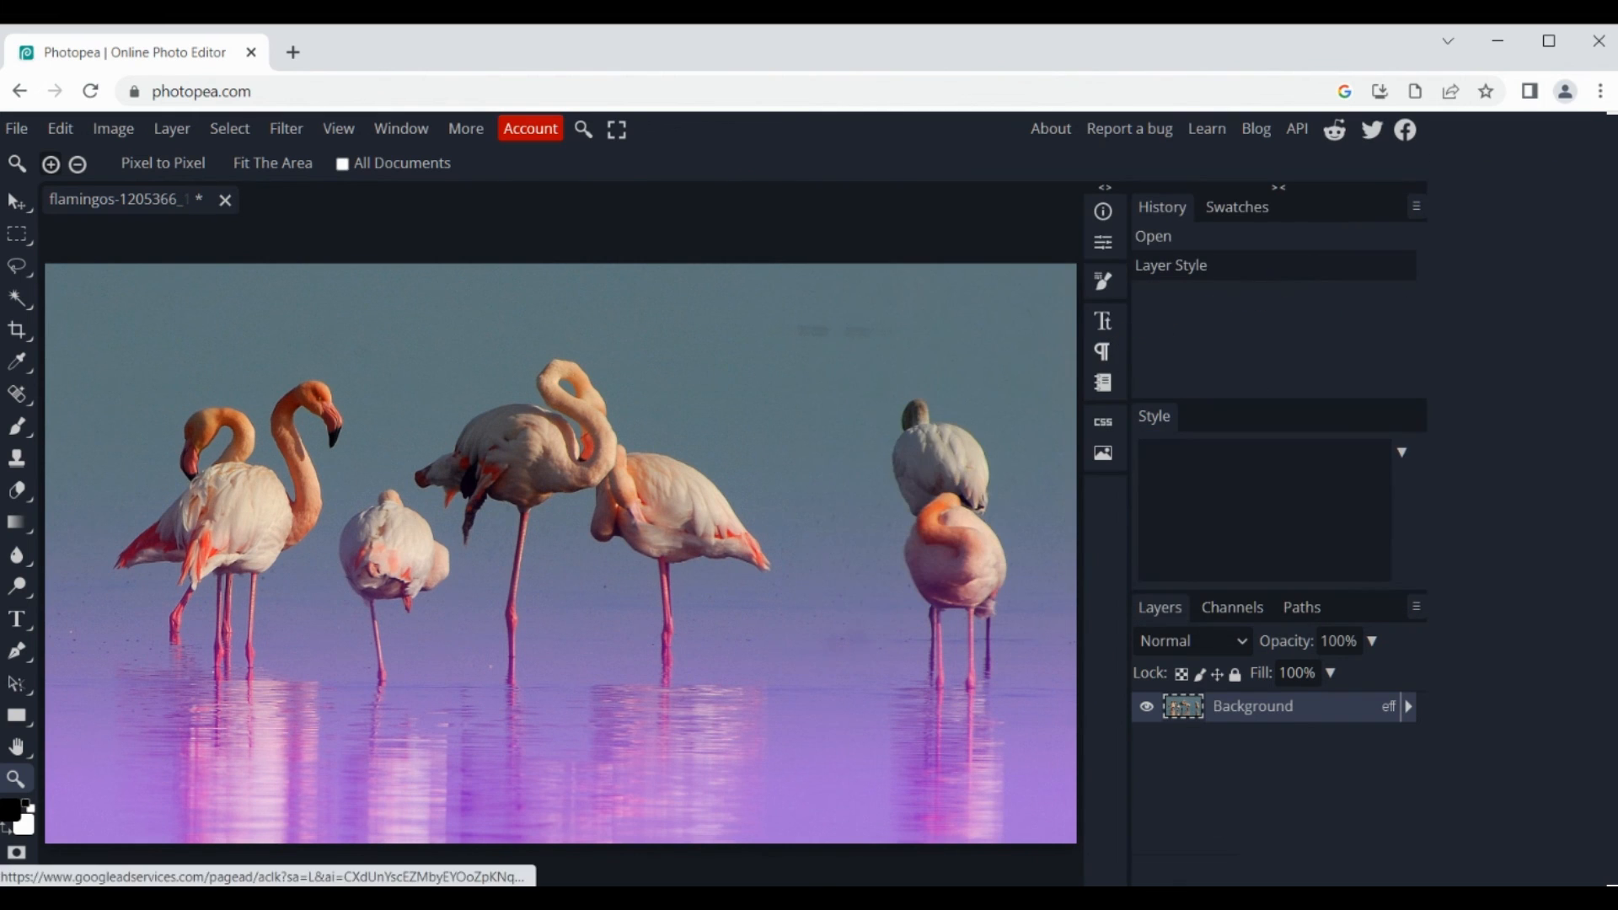
Step: Export the flamingo photo as a JPG at 1920 × 1079 px and 100% quality
{"action": "left_click", "coordinate": [17, 128]}
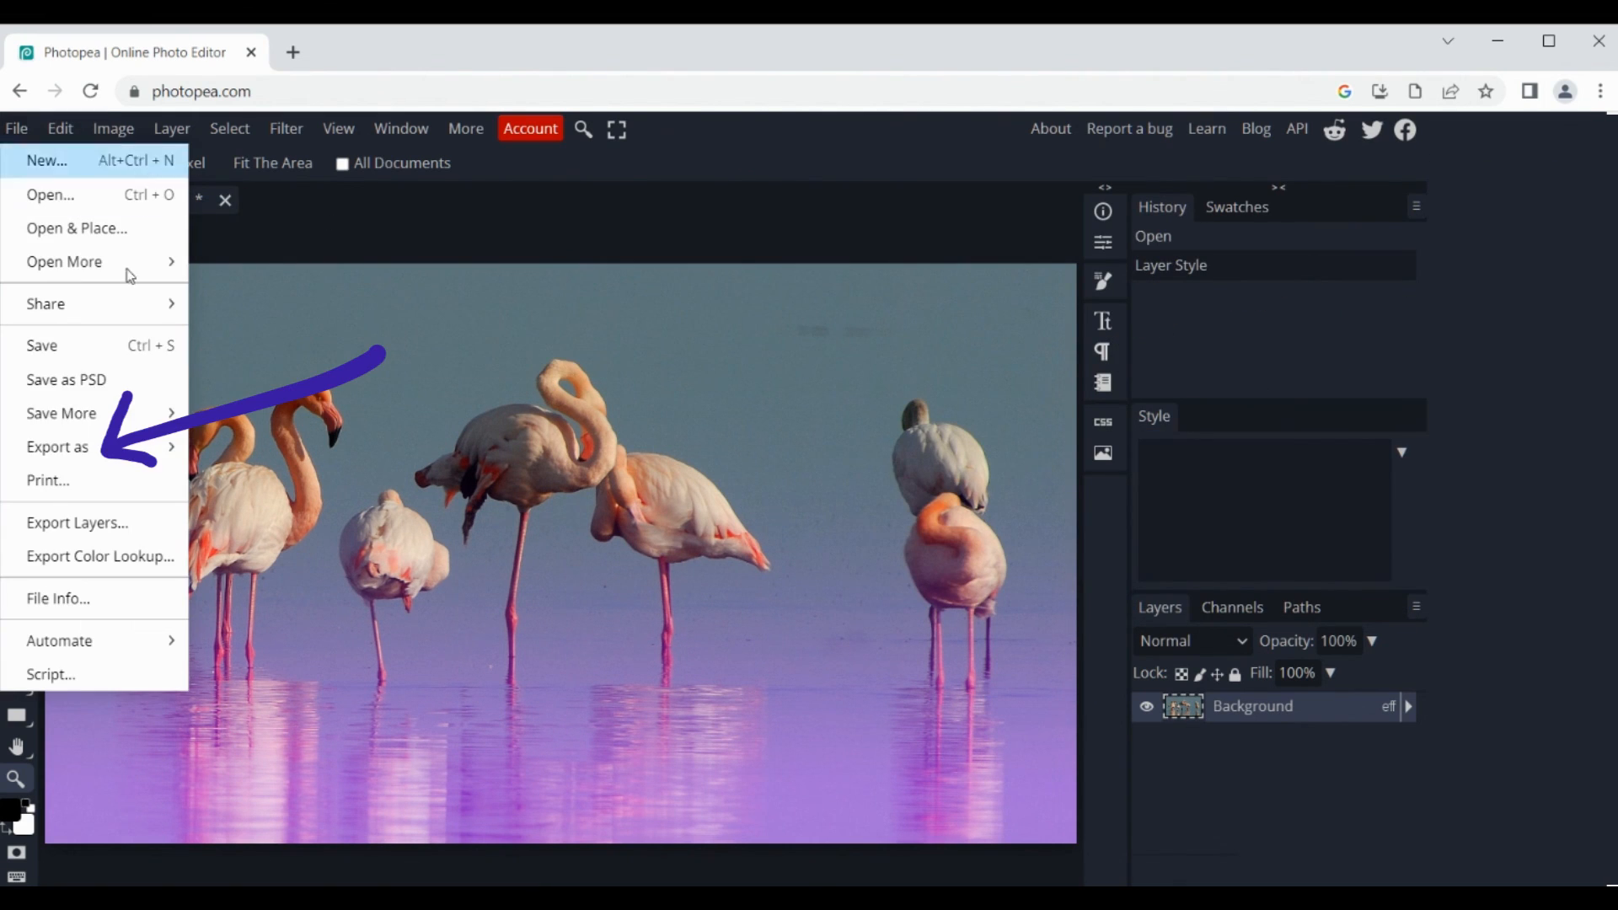
{"action": "mouse_move", "coordinate": [110, 447]}
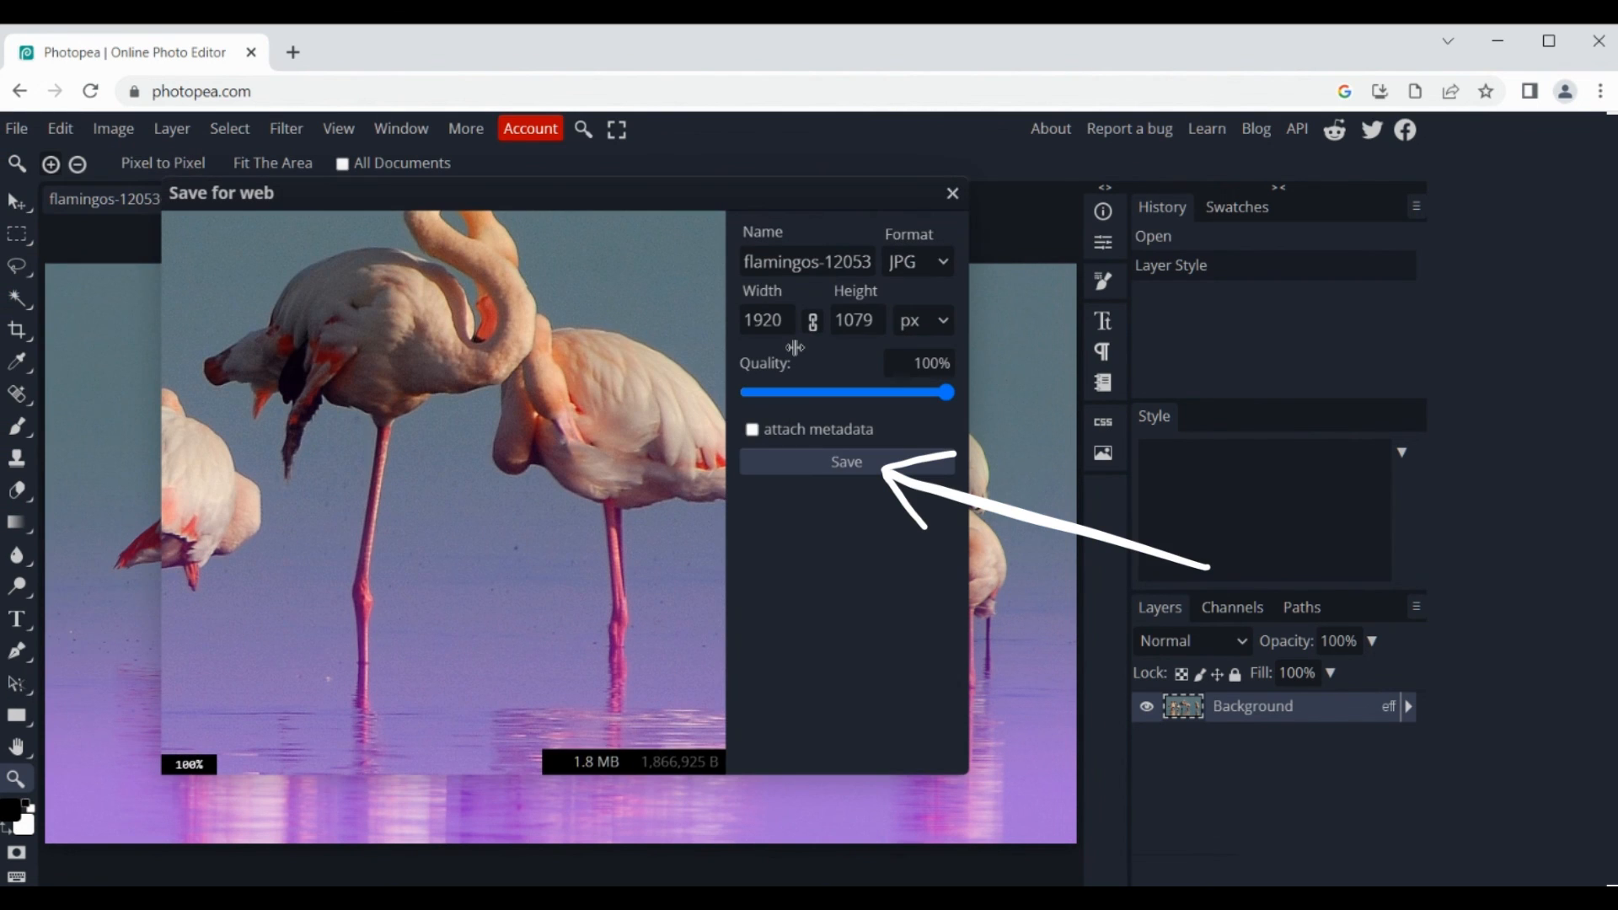
{"action": "left_click", "coordinate": [838, 468]}
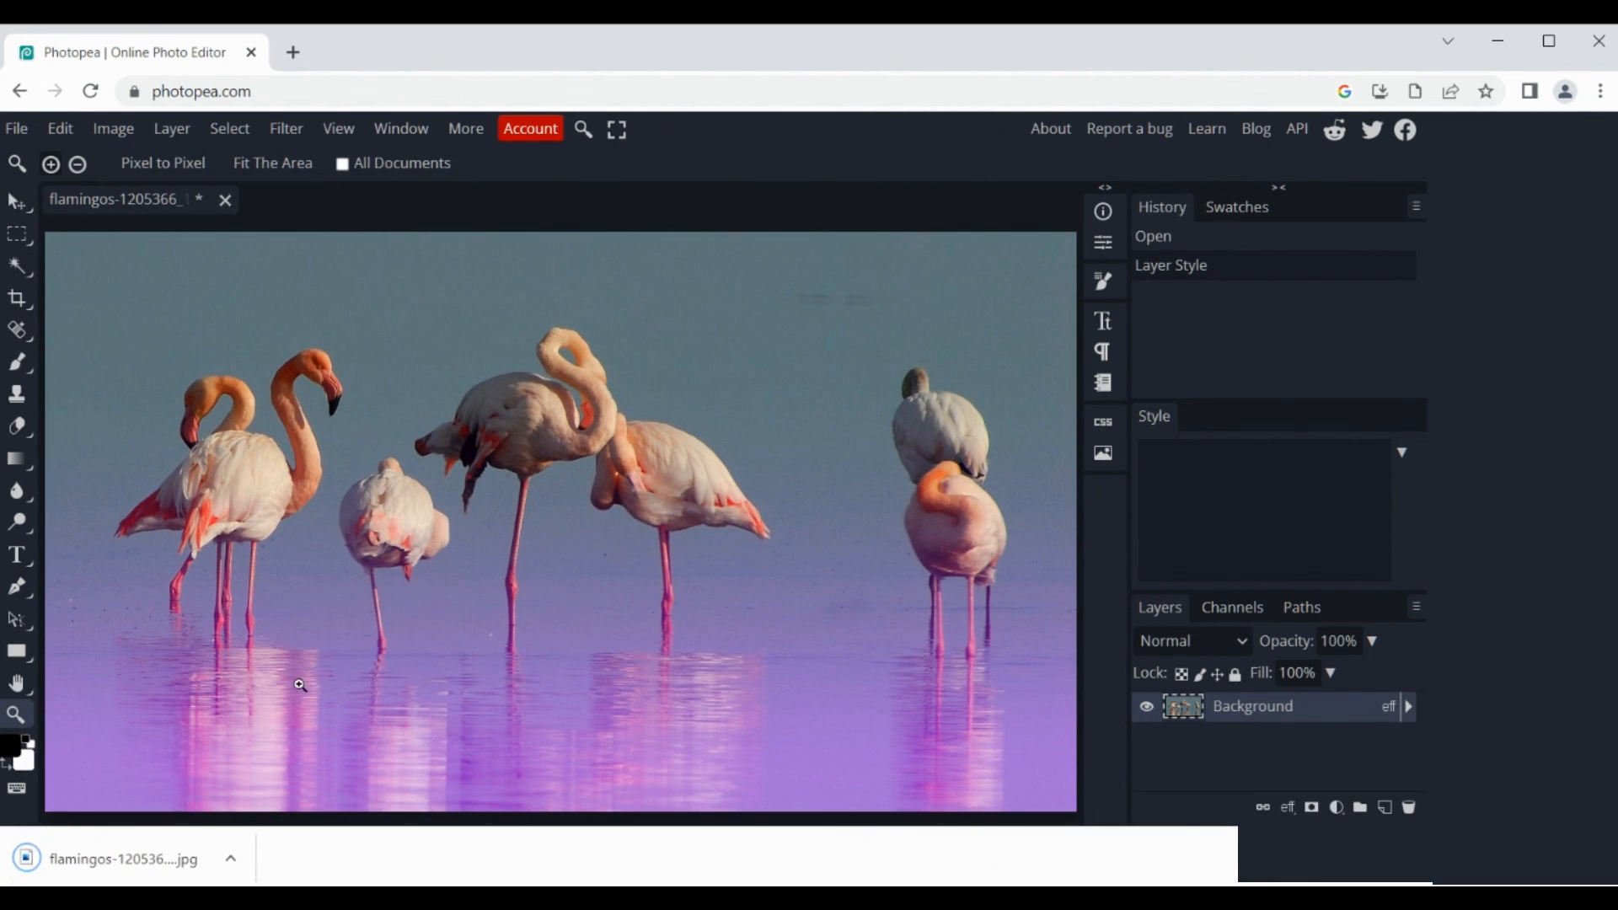
Step: Open the downloaded flamingo JPG and zoom in and out to inspect the exported gradient effect
{"action": "left_click", "coordinate": [110, 868]}
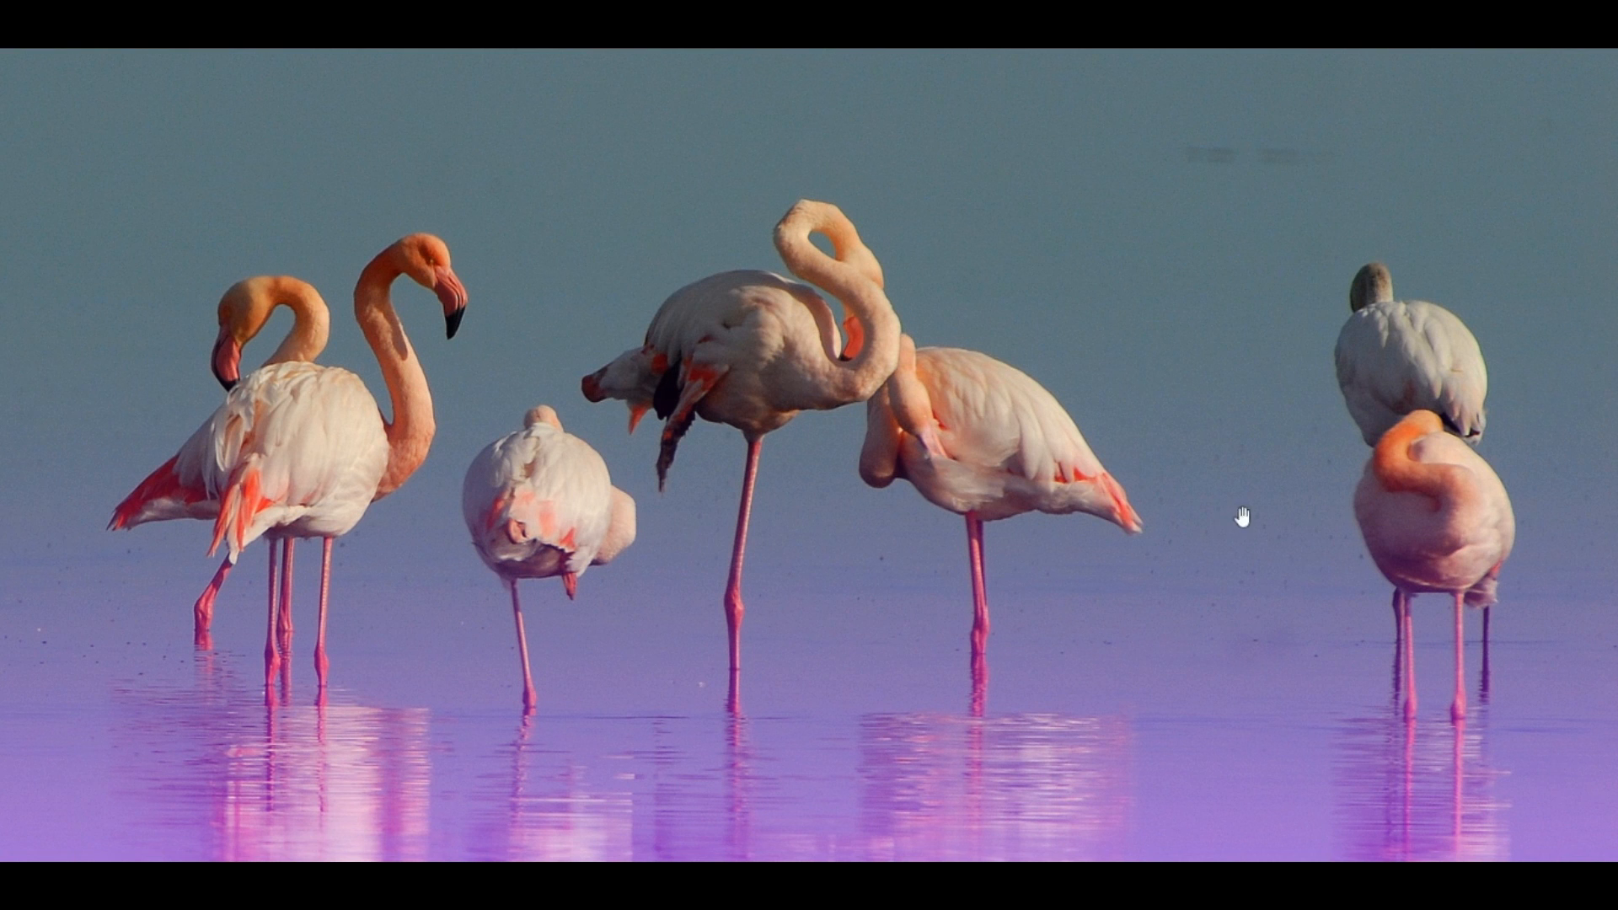
{"action": "scroll", "coordinate": [1243, 514], "scroll_direction": "up", "scroll_amount": 5}
{"action": "scroll", "coordinate": [1245, 463], "scroll_direction": "down", "scroll_amount": 5}
{"action": "scroll", "coordinate": [460, 179], "scroll_direction": "up", "scroll_amount": 5}
{"action": "scroll", "coordinate": [540, 303], "scroll_direction": "down", "scroll_amount": 5}
{"action": "scroll", "coordinate": [630, 860], "scroll_direction": "up", "scroll_amount": 5}
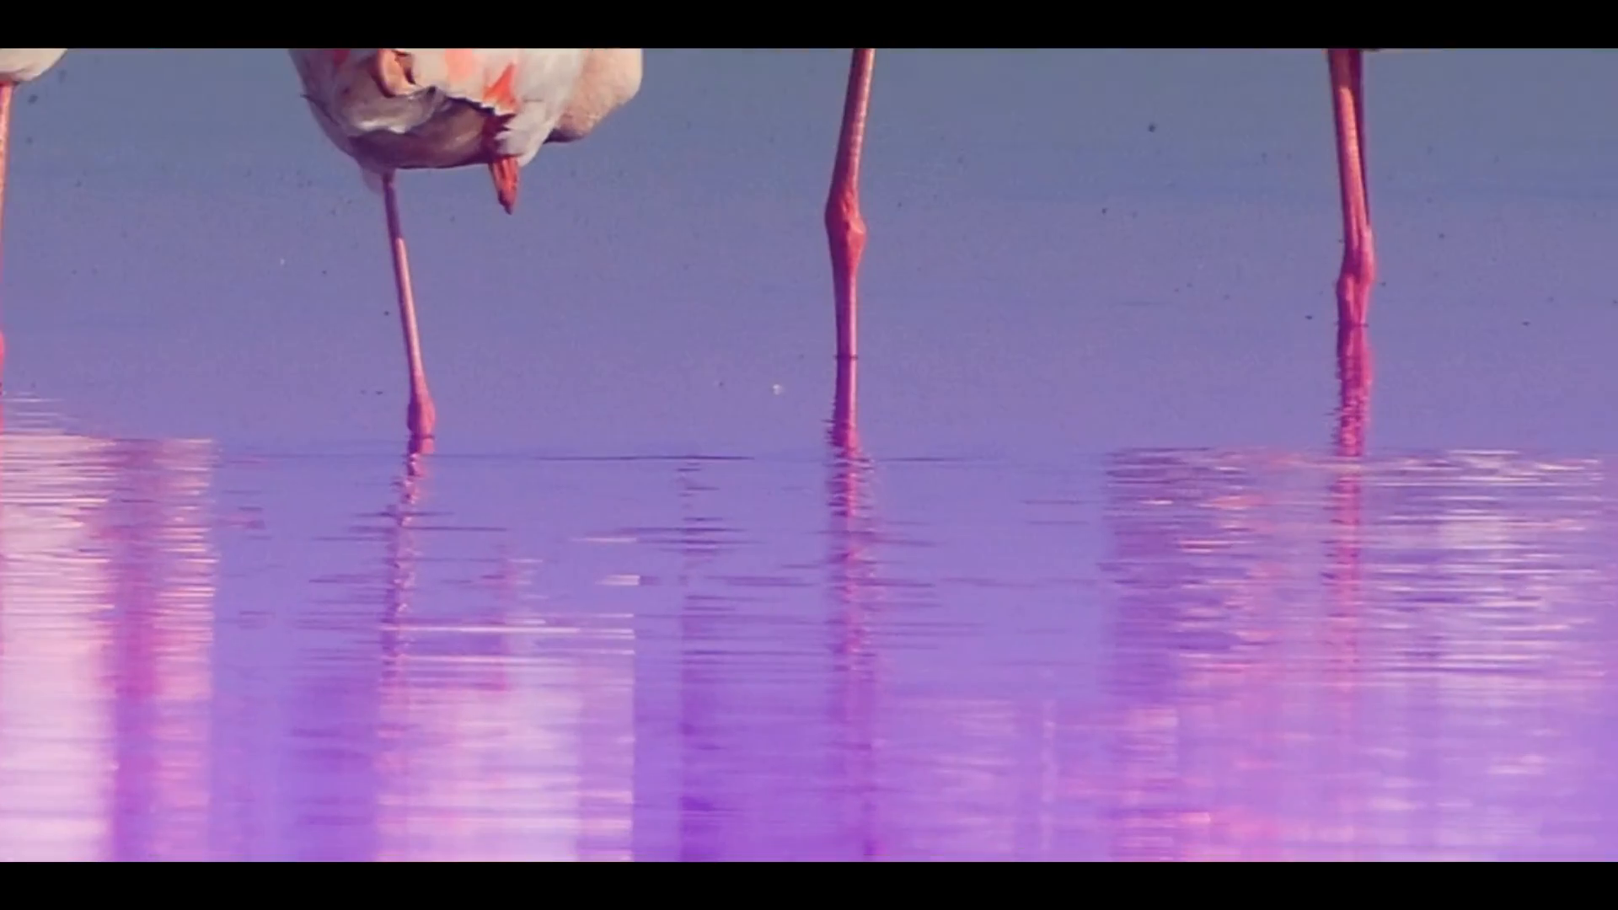